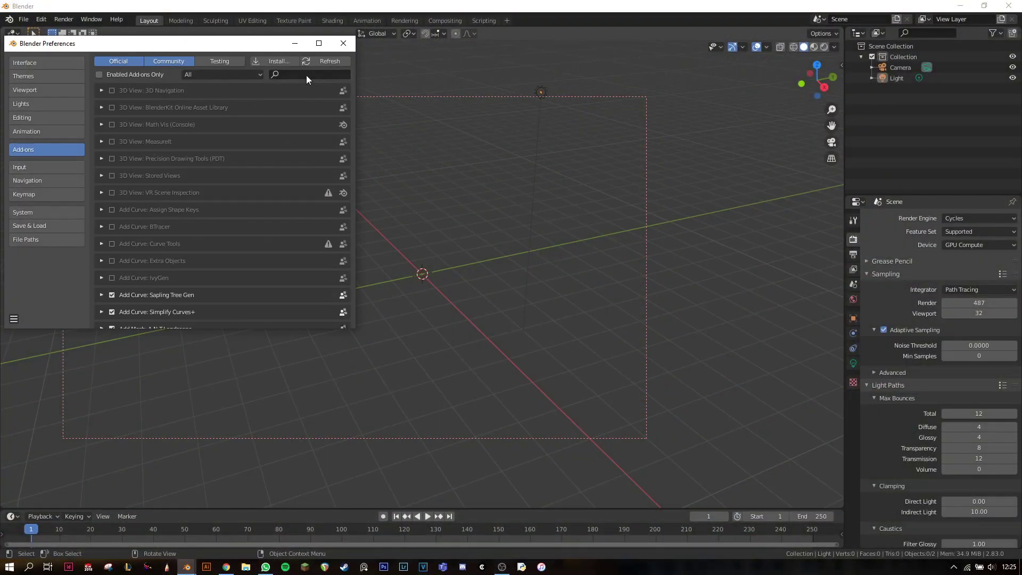
- Find 'sapling' in Add-ons, confirm Sapling Tree Gen is enabled, and close Preferences
{"action": "left_click", "coordinate": [307, 75]}
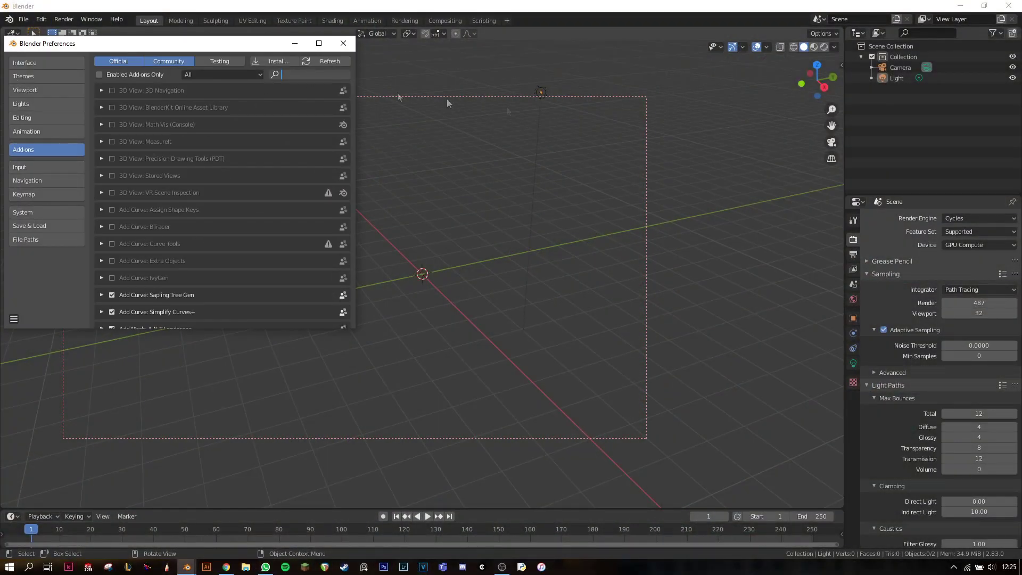
{"action": "type", "text": "sapling"}
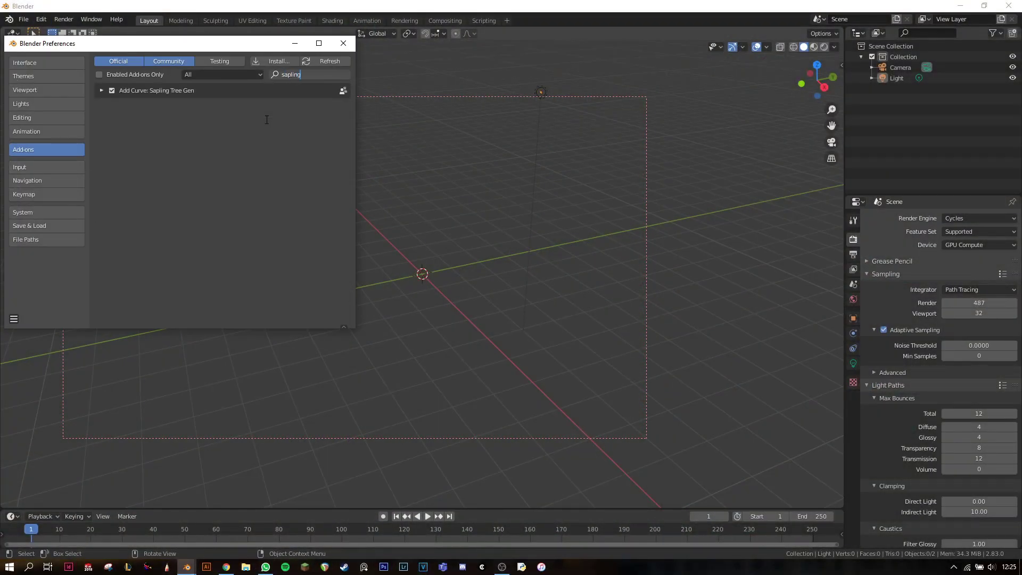
{"action": "key", "text": "Return"}
{"action": "left_click", "coordinate": [13, 320]}
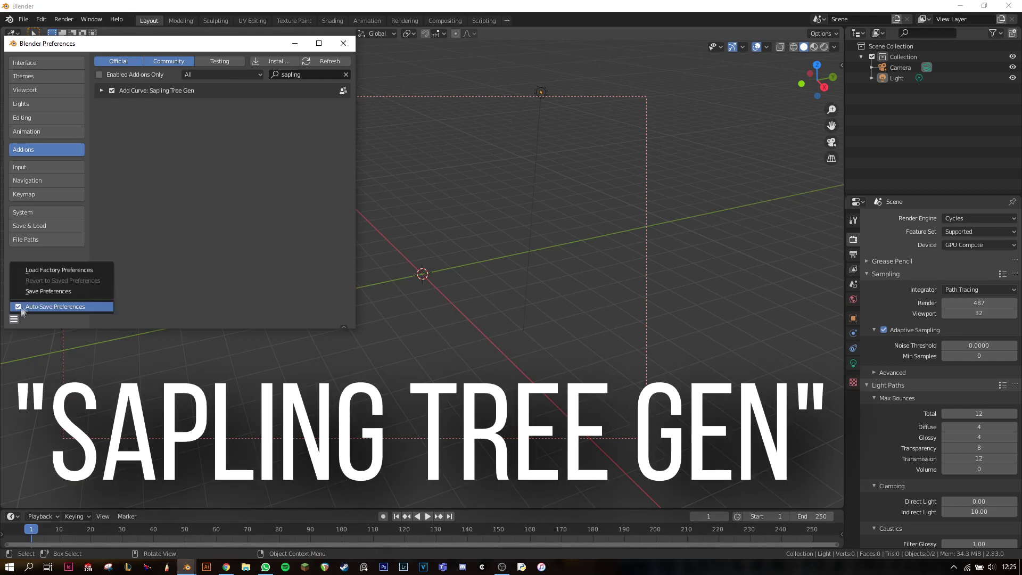
{"action": "left_click", "coordinate": [31, 291]}
- Add a Sapling Tree Gen tree using the small_pine preset
{"action": "left_click", "coordinate": [344, 44]}
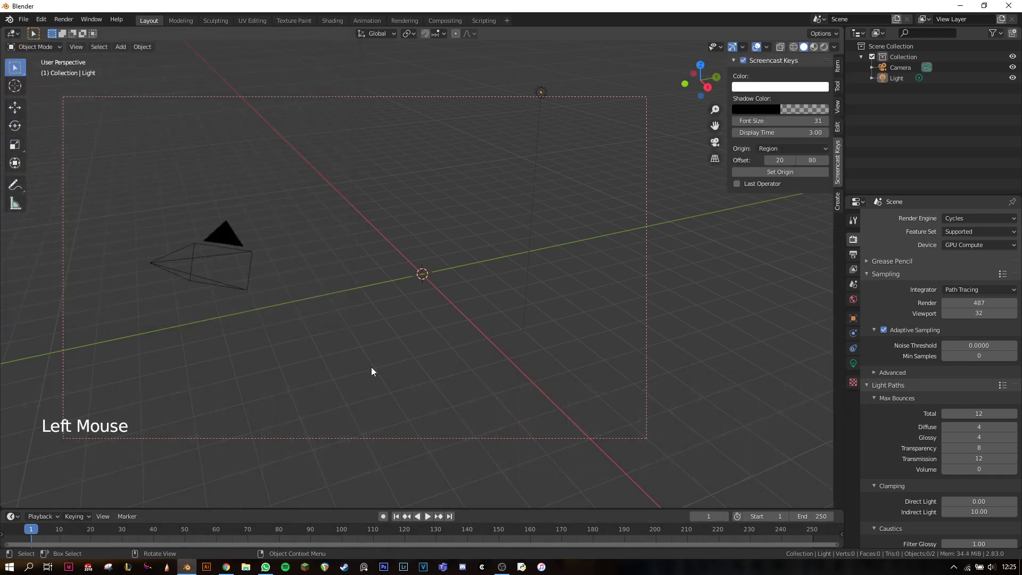
{"action": "key", "text": "shift+a"}
{"action": "mouse_move", "coordinate": [322, 262]}
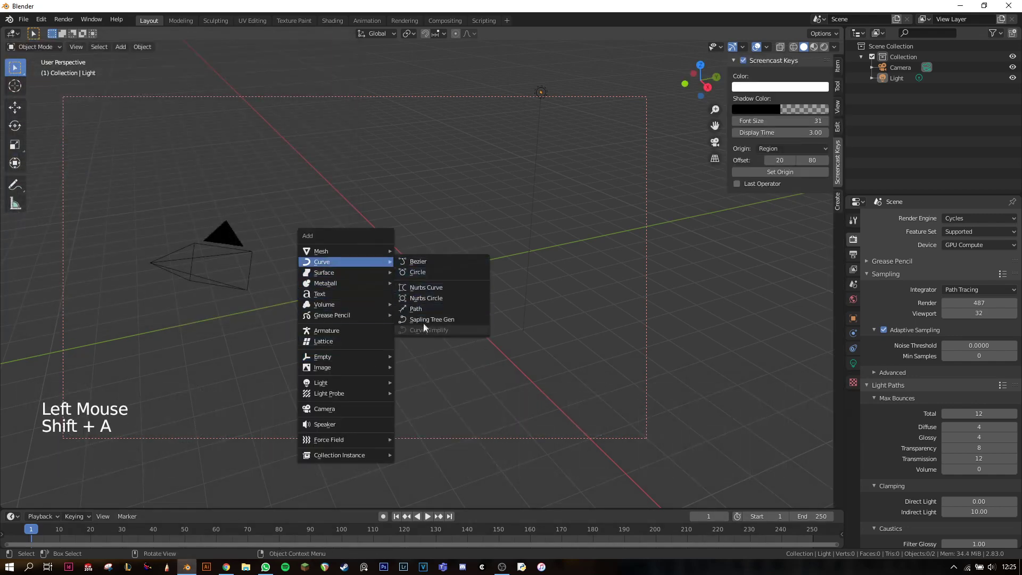
{"action": "left_click", "coordinate": [424, 319]}
{"action": "left_click", "coordinate": [61, 499]}
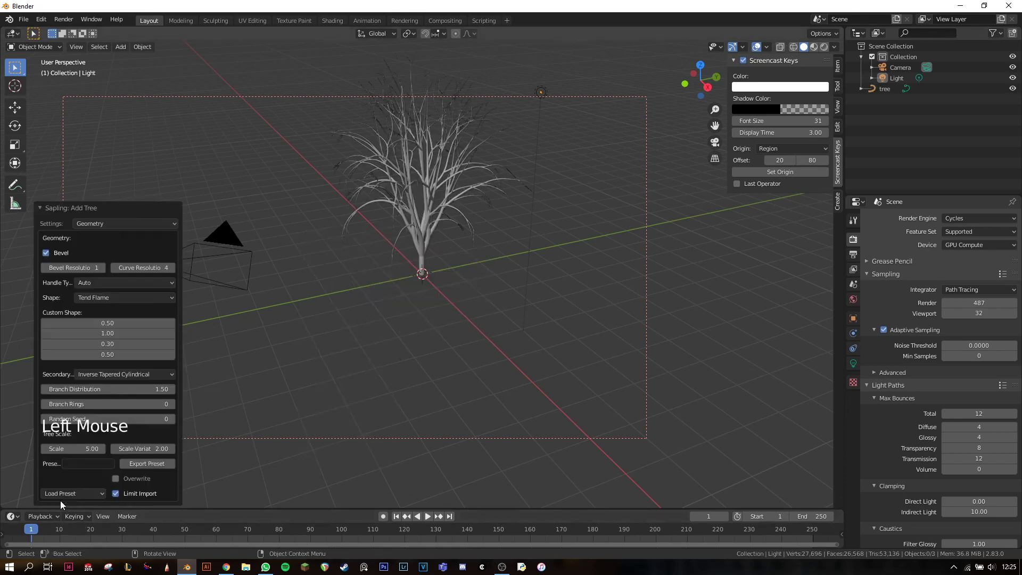
{"action": "left_click", "coordinate": [73, 493]}
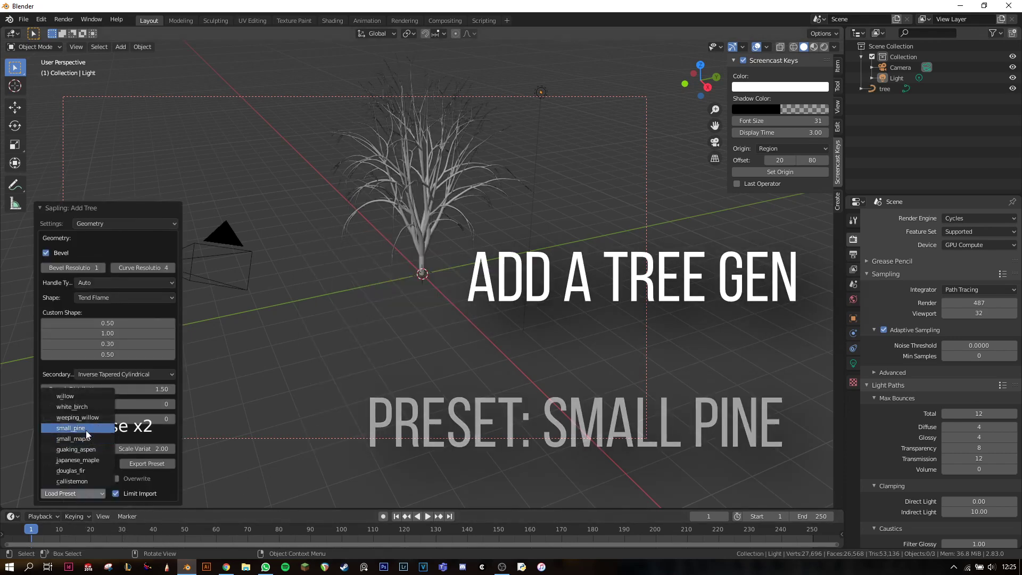
{"action": "left_click", "coordinate": [64, 426]}
- Lower the tree's branch distribution to 0.76
{"action": "left_click_drag", "start_coordinate": [130, 397], "coordinate": [96, 396]}
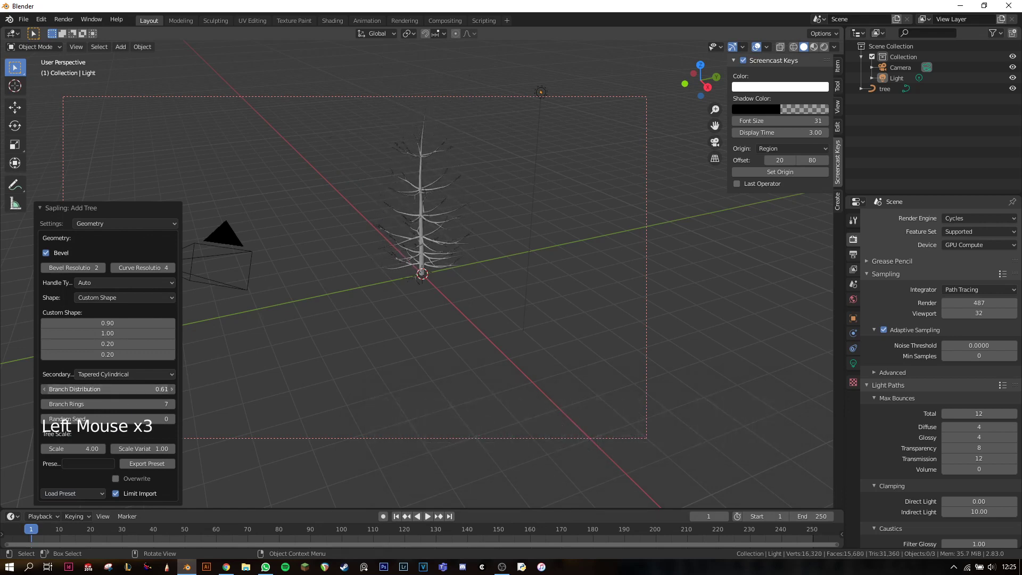
{"action": "left_click_drag", "start_coordinate": [96, 389], "coordinate": [80, 389]}
{"action": "left_click", "coordinate": [132, 223]}
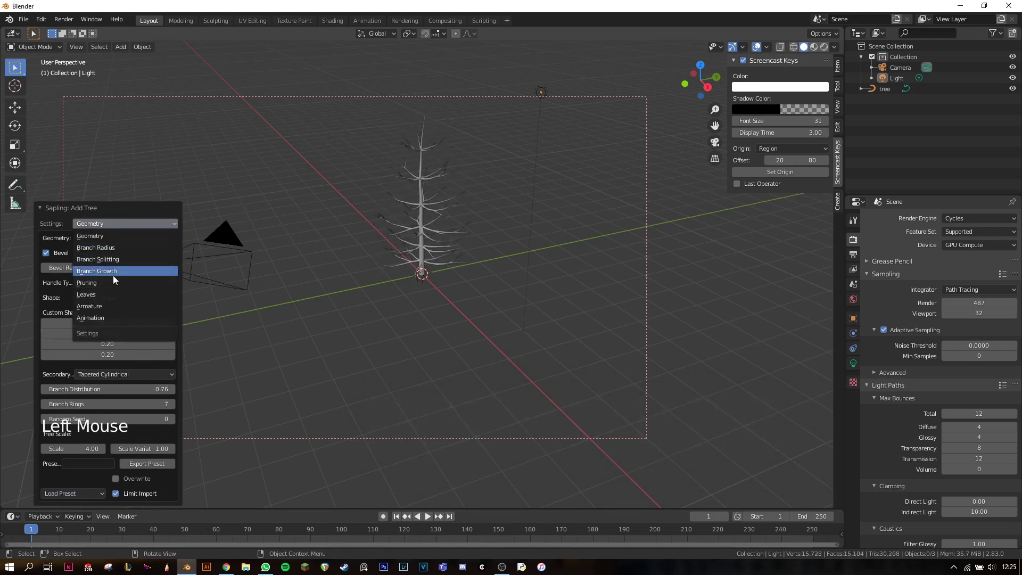
- Turn on the tree's leaves with leaf scale 0.40 and a hexagonal shape
{"action": "left_click", "coordinate": [103, 293]}
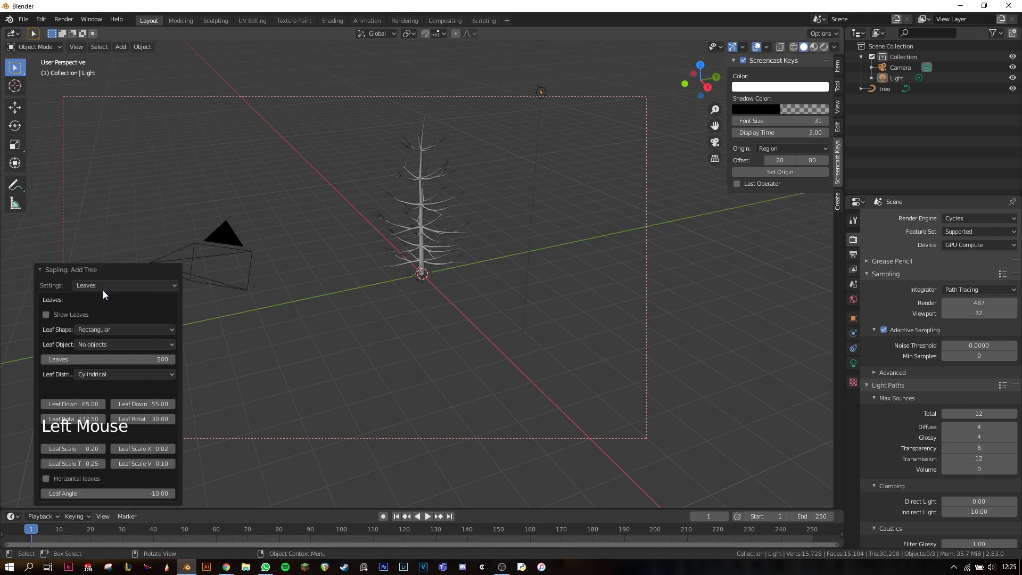
{"action": "left_click", "coordinate": [74, 316]}
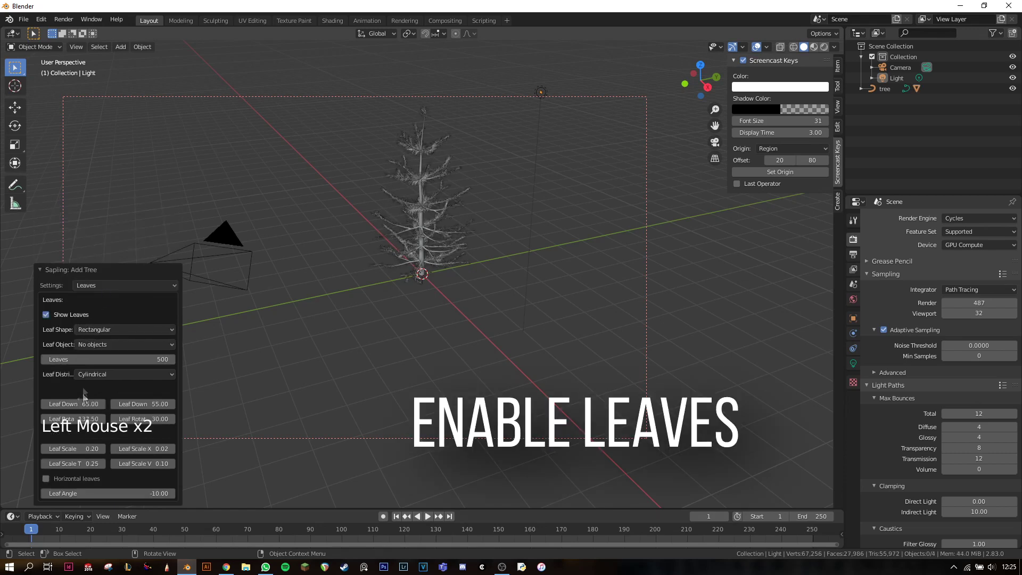
{"action": "left_click", "coordinate": [81, 450]}
{"action": "type", "text": "0.4"}
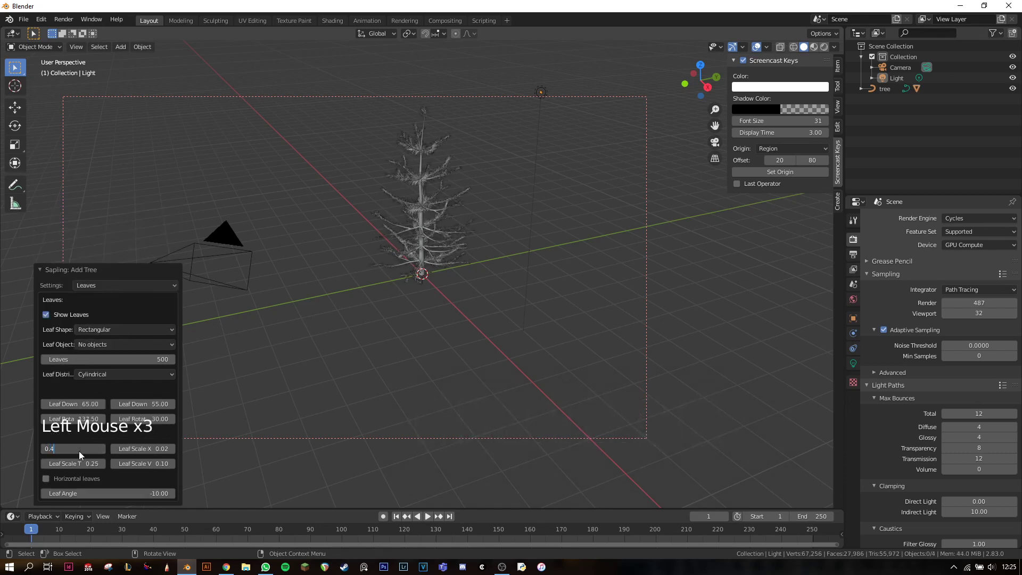
{"action": "key", "text": "Return"}
{"action": "scroll", "coordinate": [423, 89], "scroll_direction": "up", "scroll_amount": 2}
{"action": "scroll", "coordinate": [416, 136], "scroll_direction": "up", "scroll_amount": 2}
{"action": "middle_click_drag", "start_coordinate": [417, 142], "coordinate": [409, 260], "text": "shift"}
{"action": "scroll", "coordinate": [409, 260], "scroll_direction": "up", "scroll_amount": 1}
{"action": "scroll", "coordinate": [409, 260], "scroll_direction": "up", "scroll_amount": 1}
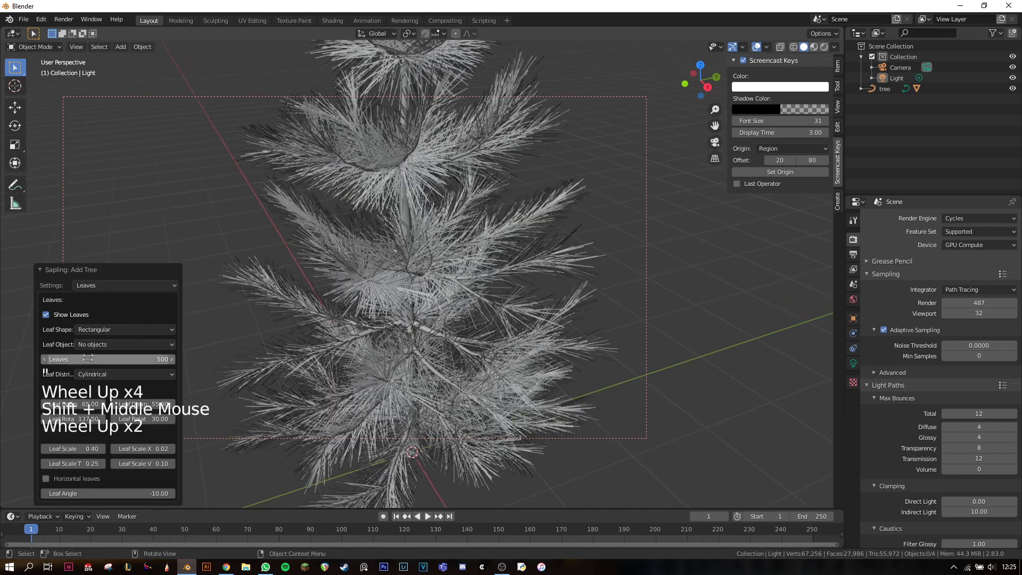
{"action": "left_click", "coordinate": [96, 329]}
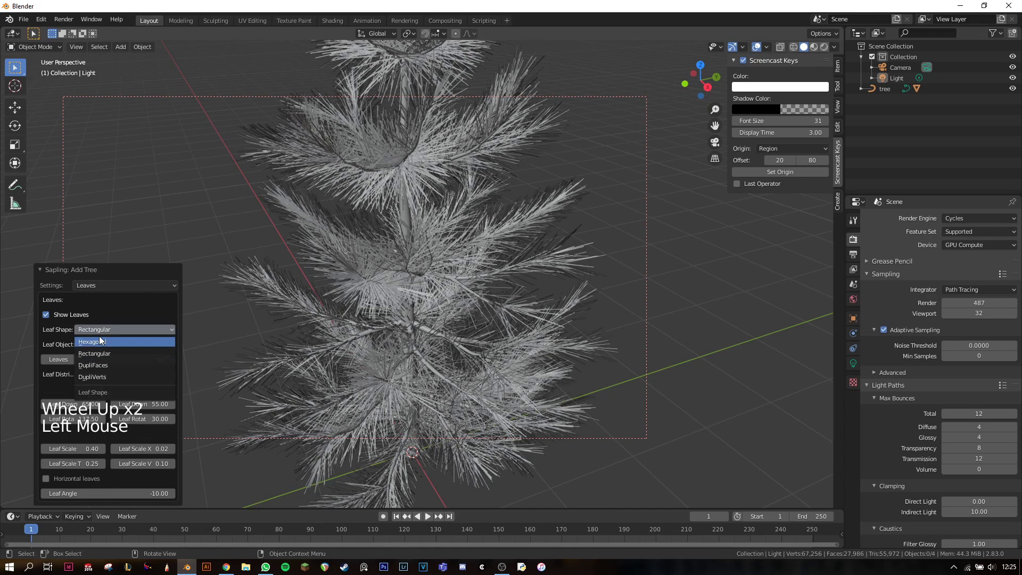
{"action": "left_click", "coordinate": [103, 342]}
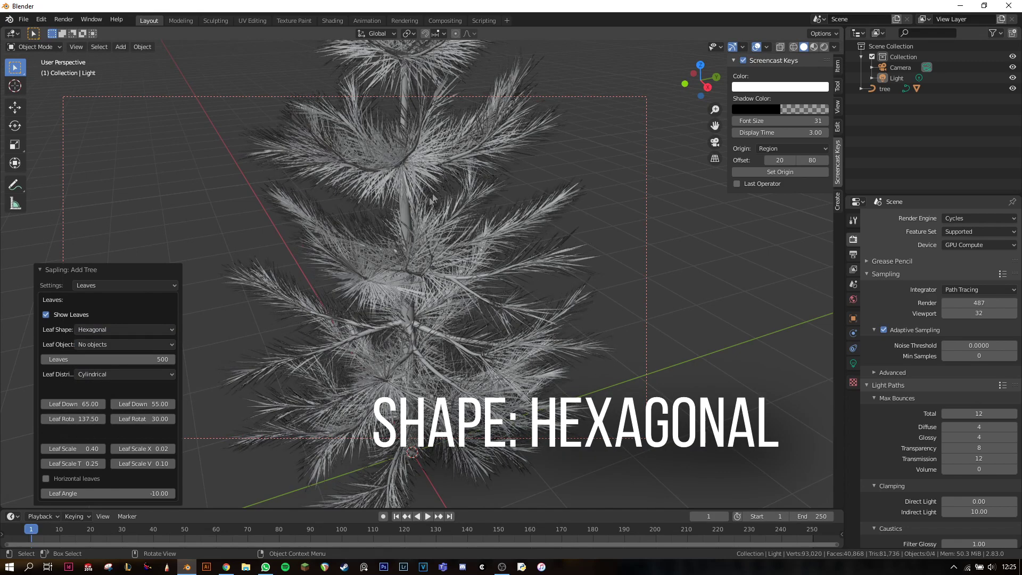
{"action": "scroll", "coordinate": [444, 196], "scroll_direction": "up", "scroll_amount": 3}
{"action": "scroll", "coordinate": [464, 338], "scroll_direction": "down", "scroll_amount": 2}
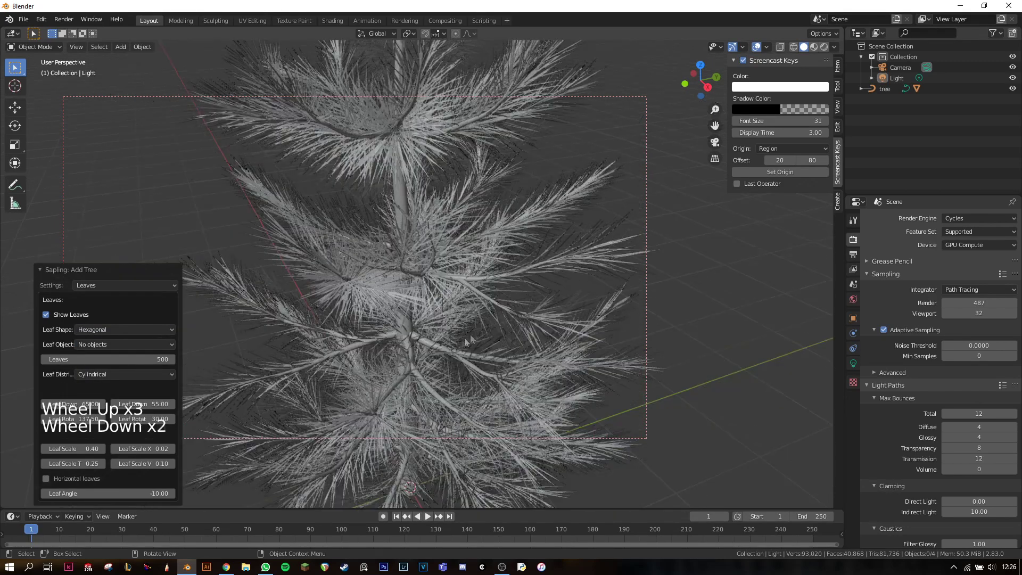
{"action": "scroll", "coordinate": [463, 338], "scroll_direction": "down", "scroll_amount": 4}
{"action": "scroll", "coordinate": [425, 336], "scroll_direction": "up", "scroll_amount": 1}
- Add a Solidify modifier to the leaves object
{"action": "middle_click_drag", "start_coordinate": [425, 337], "coordinate": [406, 300]}
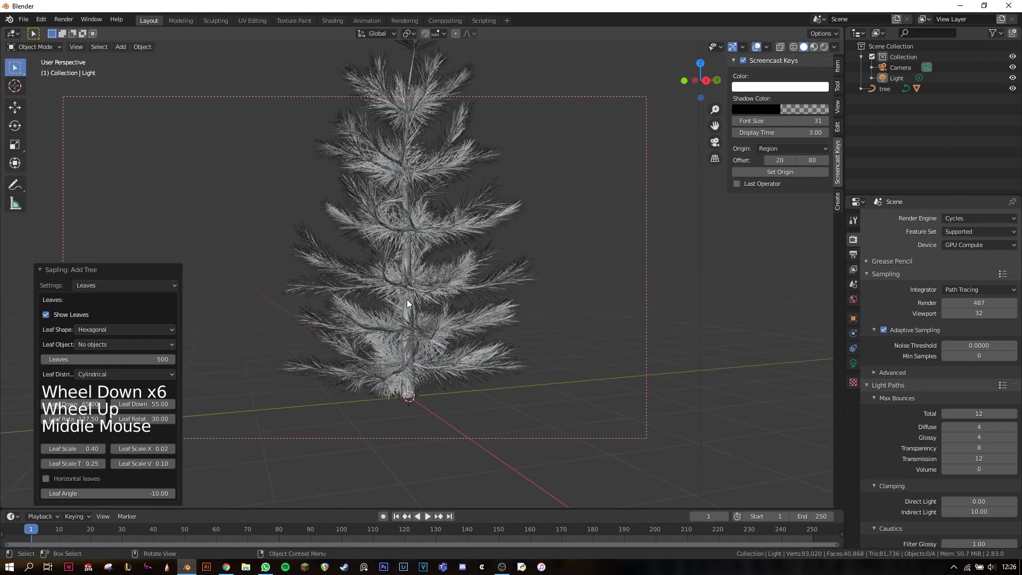
{"action": "scroll", "coordinate": [407, 299], "scroll_direction": "down", "scroll_amount": 1}
{"action": "left_click", "coordinate": [482, 243]}
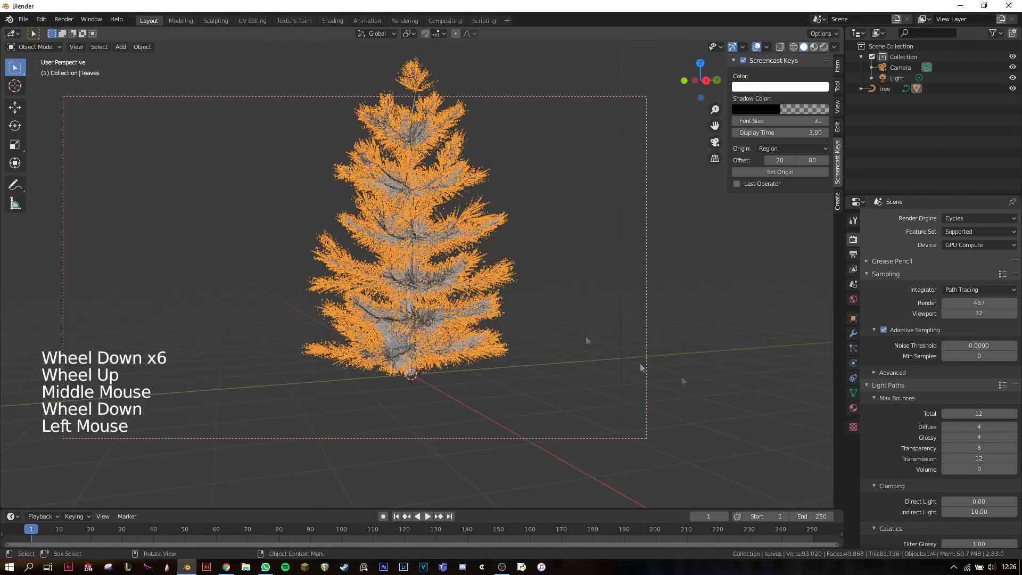
{"action": "left_click", "coordinate": [852, 335]}
{"action": "left_click", "coordinate": [907, 220]}
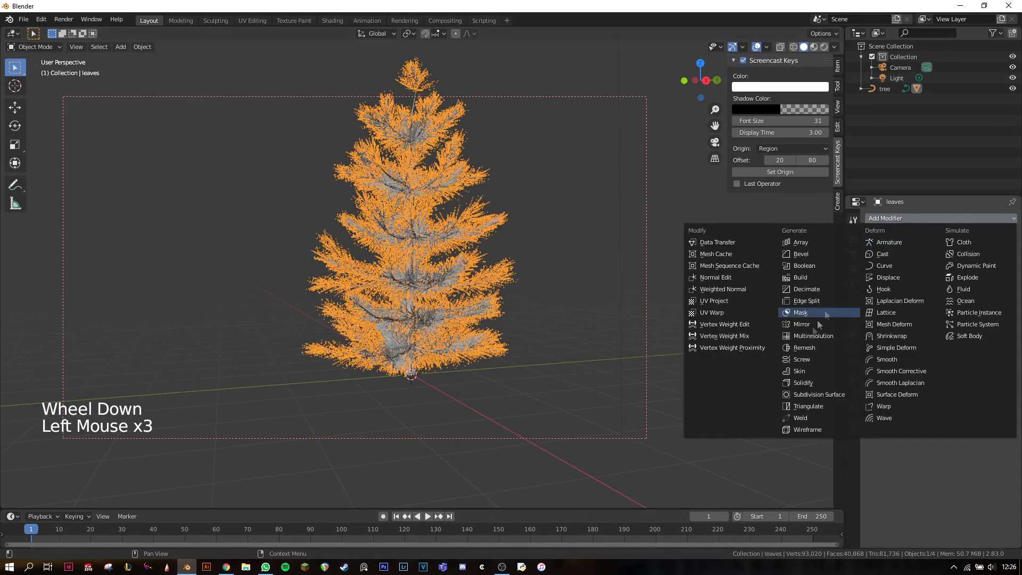
{"action": "left_click", "coordinate": [803, 383]}
{"action": "key", "text": "alt+a"}
{"action": "middle_click_drag", "start_coordinate": [507, 285], "coordinate": [491, 360], "text": "shift"}
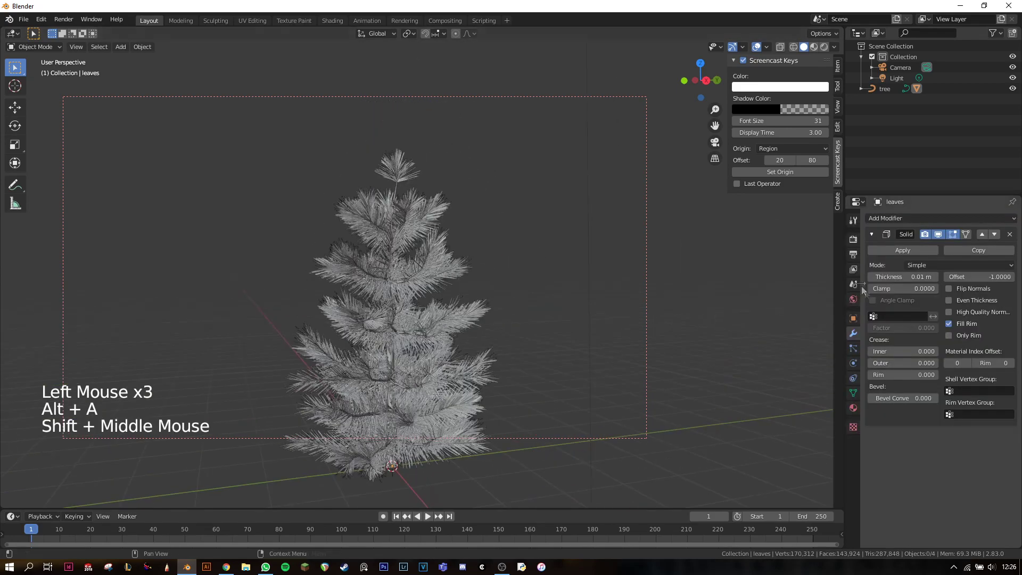
- Switch to Eevee, preview rendered shading, and set a render region around the tree
{"action": "left_click", "coordinate": [852, 239]}
{"action": "left_click", "coordinate": [962, 218]}
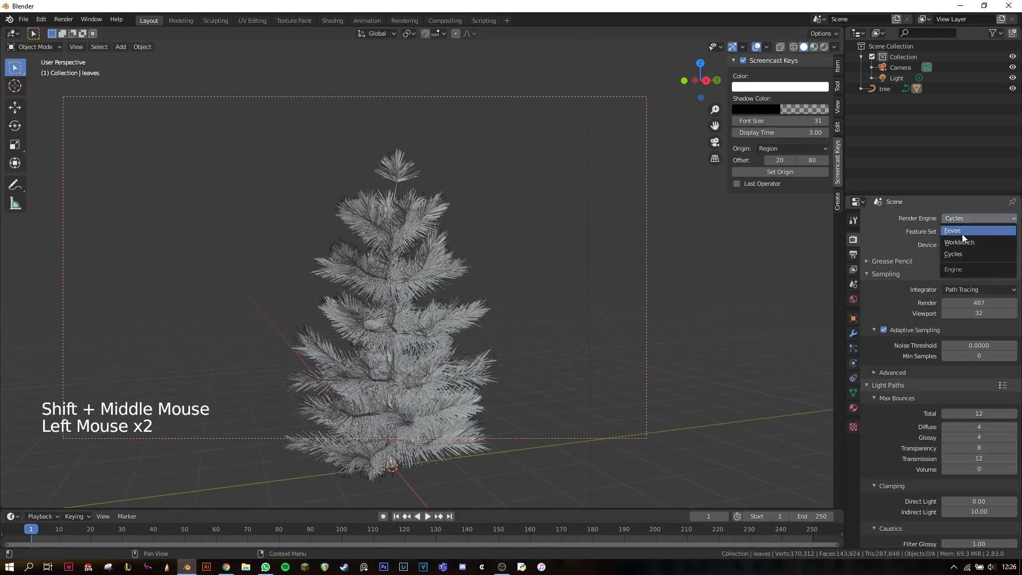
{"action": "left_click", "coordinate": [962, 234]}
{"action": "key", "text": "z"}
{"action": "key", "text": "ctrl+b"}
{"action": "left_click_drag", "start_coordinate": [525, 108], "coordinate": [214, 483]}
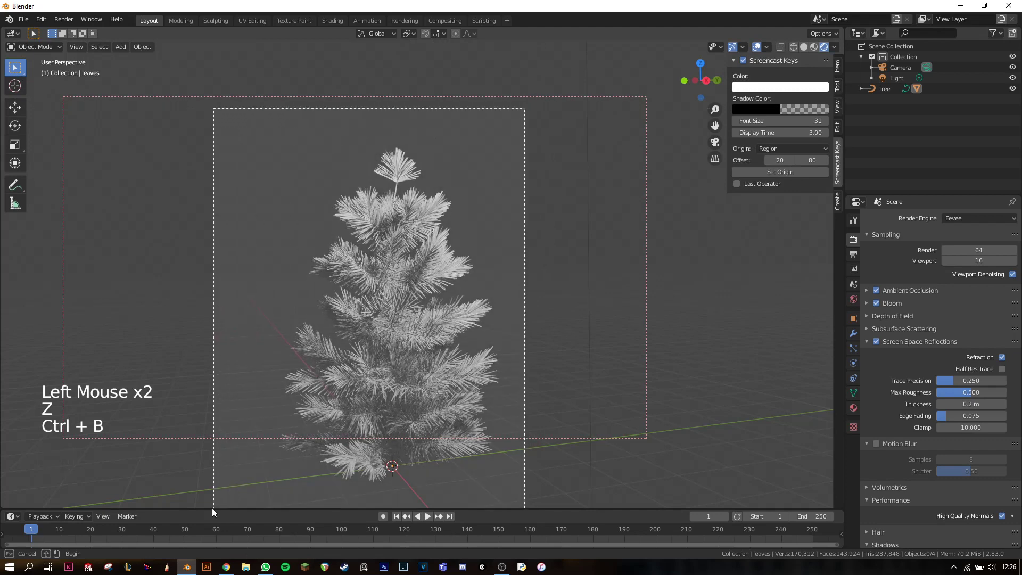
{"action": "left_click", "coordinate": [460, 314]}
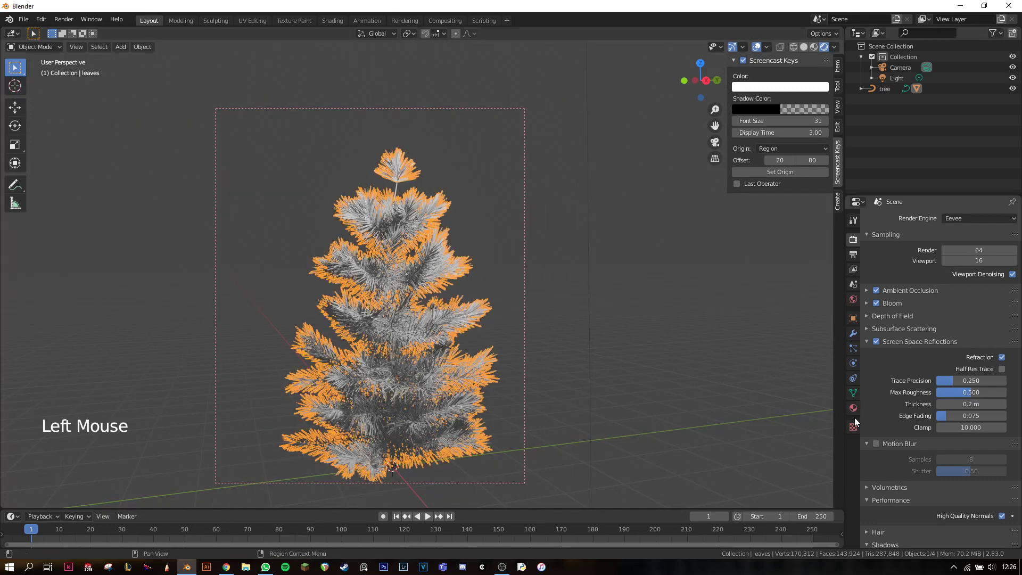
{"action": "left_click", "coordinate": [853, 392]}
- Create a Pine Needle material for the leaves with a dark green base colour
{"action": "left_click", "coordinate": [853, 407]}
{"action": "left_click", "coordinate": [919, 259]}
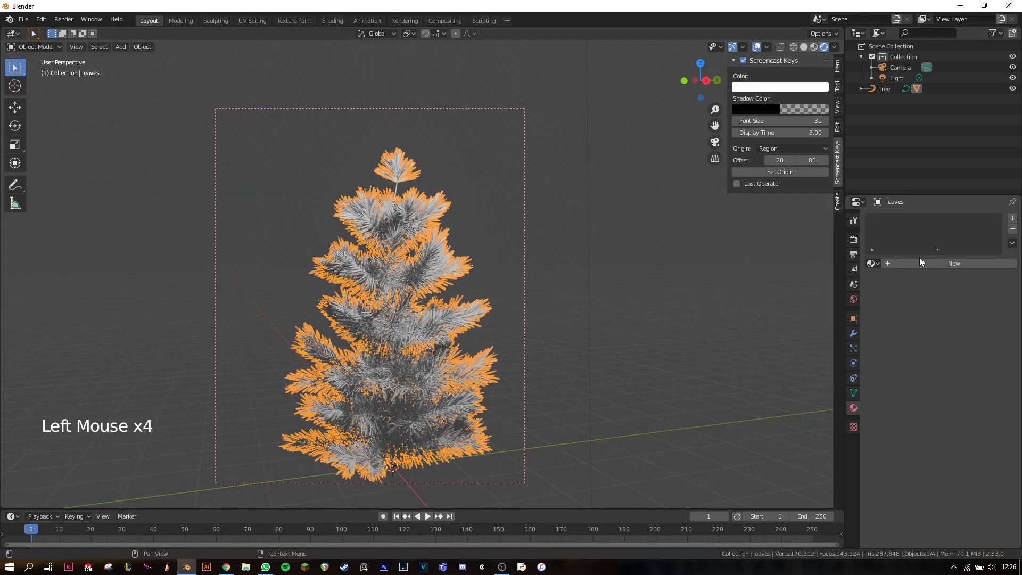
{"action": "double_click", "coordinate": [919, 259]}
{"action": "left_click", "coordinate": [914, 221]}
{"action": "double_click", "coordinate": [915, 222]}
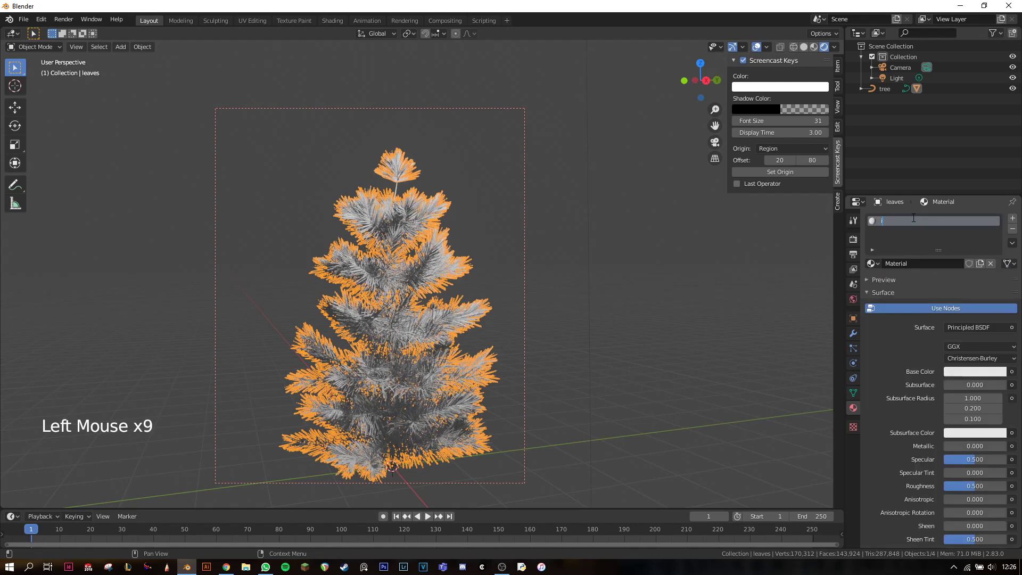
{"action": "type", "text": "PineNeedle"}
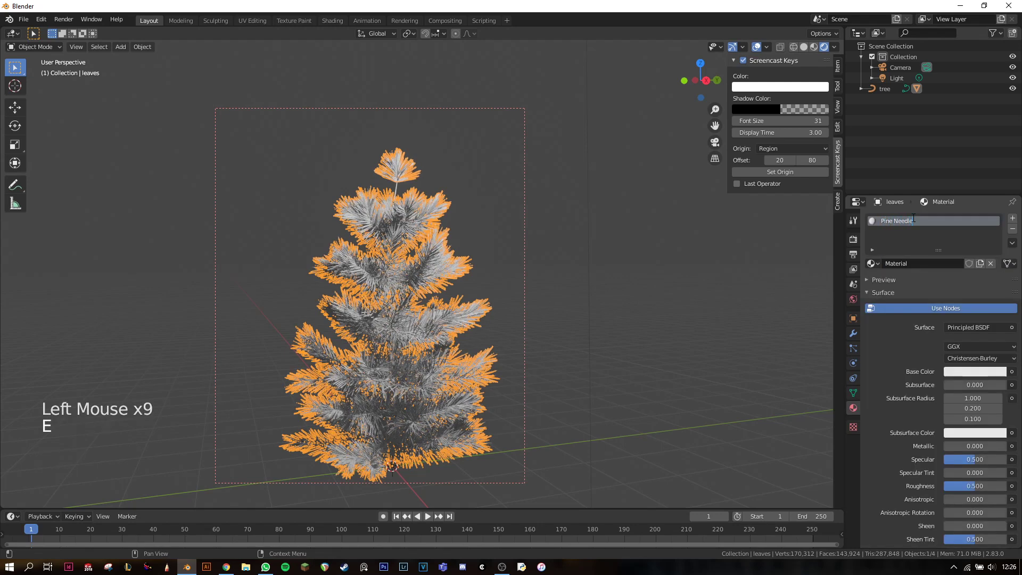
{"action": "left_click", "coordinate": [974, 371]}
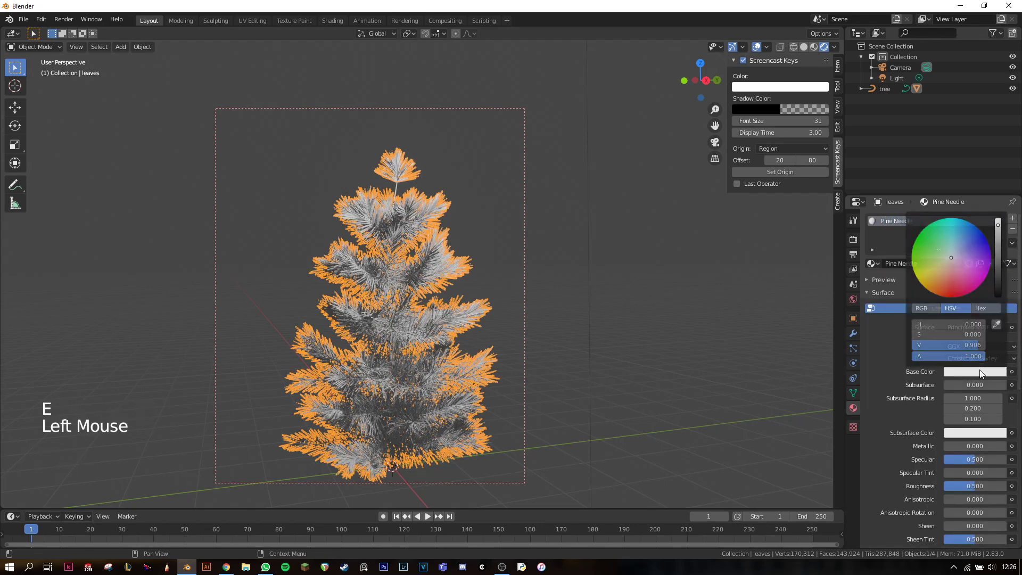
{"action": "left_click", "coordinate": [942, 253]}
{"action": "left_click", "coordinate": [997, 226]}
{"action": "left_click", "coordinate": [1001, 274]}
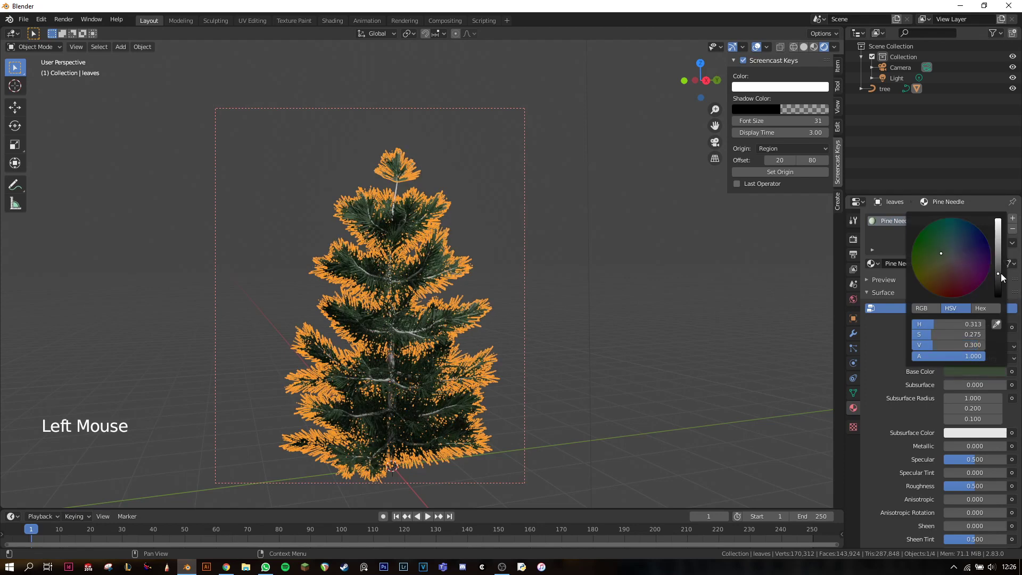
- Give the needles a pale yellow subsurface colour, lowering the amount to about 0.133
{"action": "left_click", "coordinate": [972, 432]}
{"action": "left_click", "coordinate": [946, 322]}
{"action": "left_click_drag", "start_coordinate": [946, 386], "coordinate": [964, 385]}
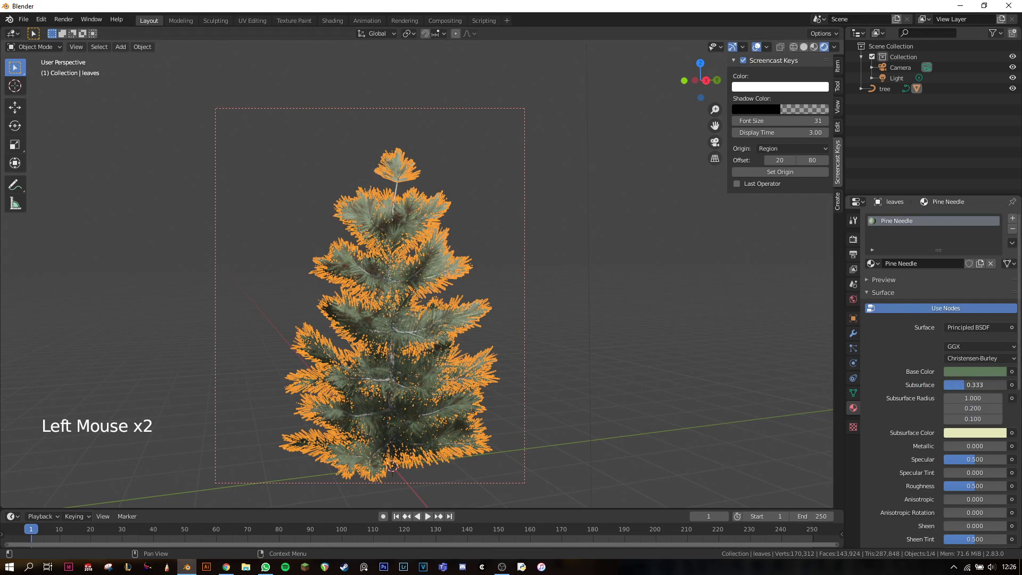
{"action": "key", "text": "alt+a"}
{"action": "scroll", "coordinate": [461, 313], "scroll_direction": "up", "scroll_amount": 3}
{"action": "scroll", "coordinate": [461, 296], "scroll_direction": "up", "scroll_amount": 1}
{"action": "left_click", "coordinate": [461, 284]}
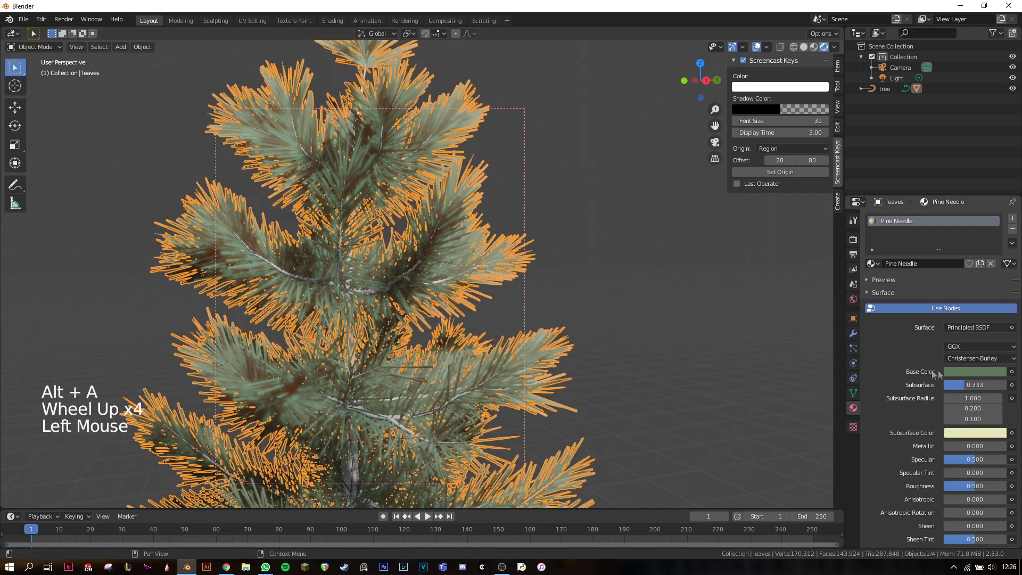
{"action": "double_click", "coordinate": [954, 398]}
{"action": "type", "text": "1"}
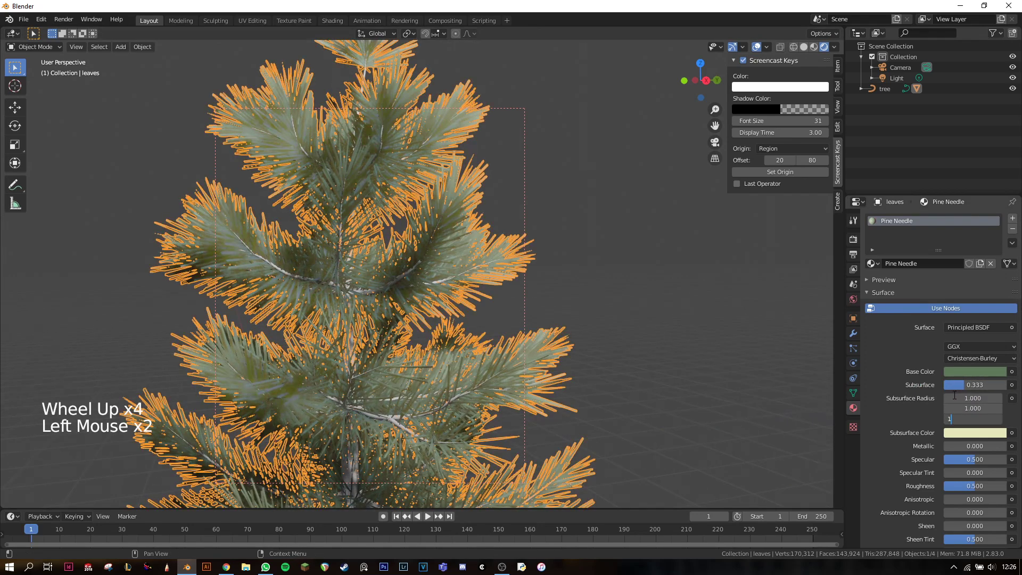
{"action": "key", "text": "Escape"}
{"action": "key", "text": "alt+a"}
{"action": "scroll", "coordinate": [460, 338], "scroll_direction": "down", "scroll_amount": 4}
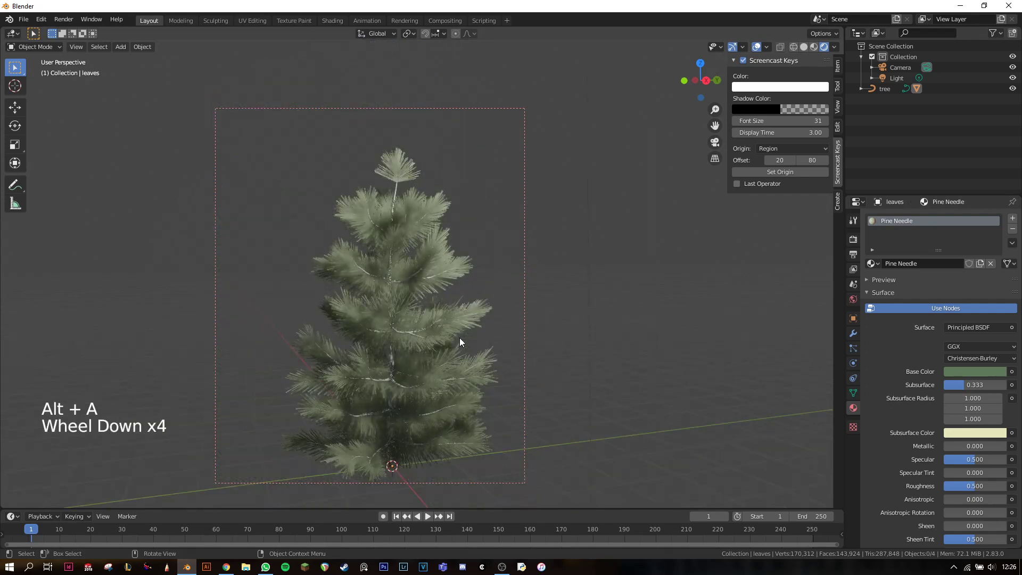
{"action": "scroll", "coordinate": [403, 342], "scroll_direction": "up", "scroll_amount": 1}
{"action": "left_click_drag", "start_coordinate": [975, 384], "coordinate": [951, 384]}
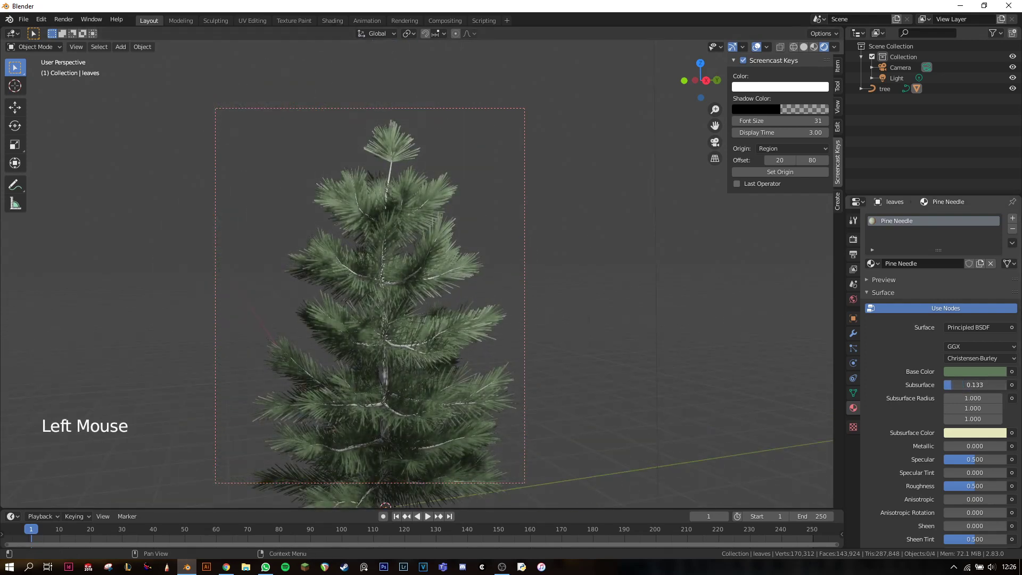
- Select the trunk and give it a new 'Trunk' material with a cream base colour
{"action": "left_click", "coordinate": [381, 282]}
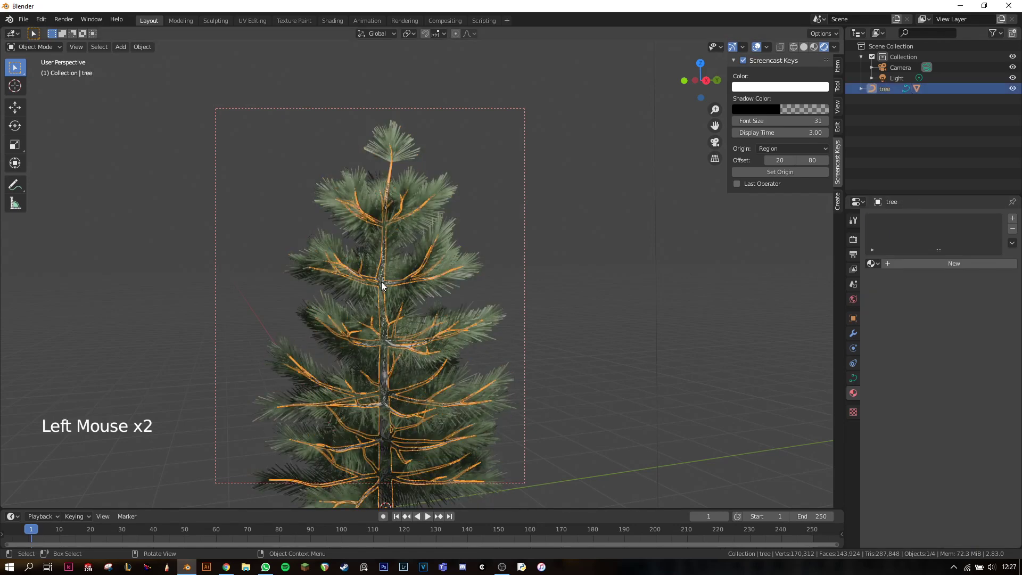
{"action": "left_click", "coordinate": [954, 262]}
{"action": "left_click", "coordinate": [905, 221]}
{"action": "double_click", "coordinate": [905, 221]}
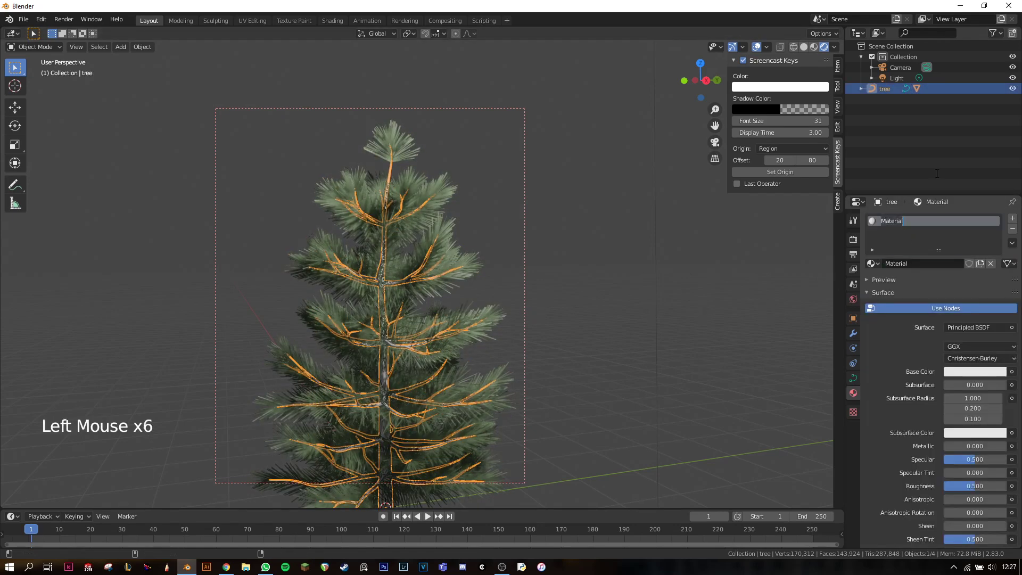
{"action": "type", "text": "Trunk"}
{"action": "key", "text": "Return"}
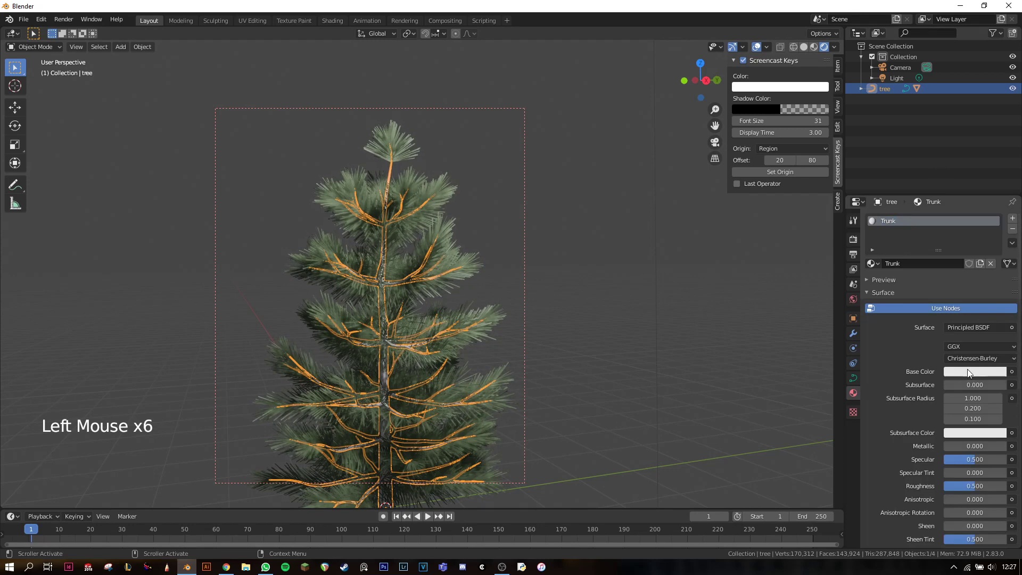
{"action": "left_click", "coordinate": [975, 371]}
{"action": "left_click_drag", "start_coordinate": [945, 261], "coordinate": [948, 260]}
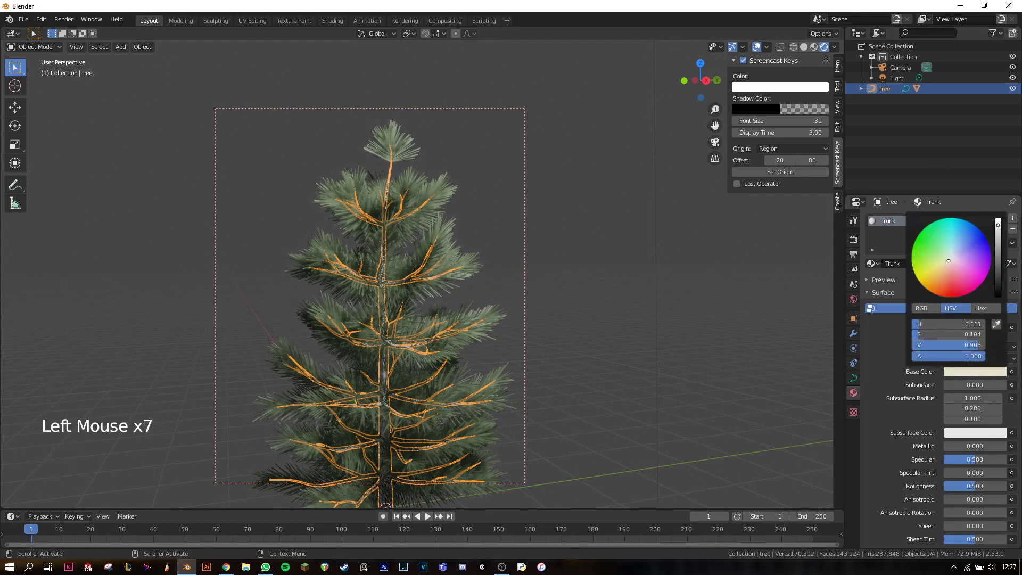
- Darken the trunk's base colour
{"action": "left_click", "coordinate": [999, 273]}
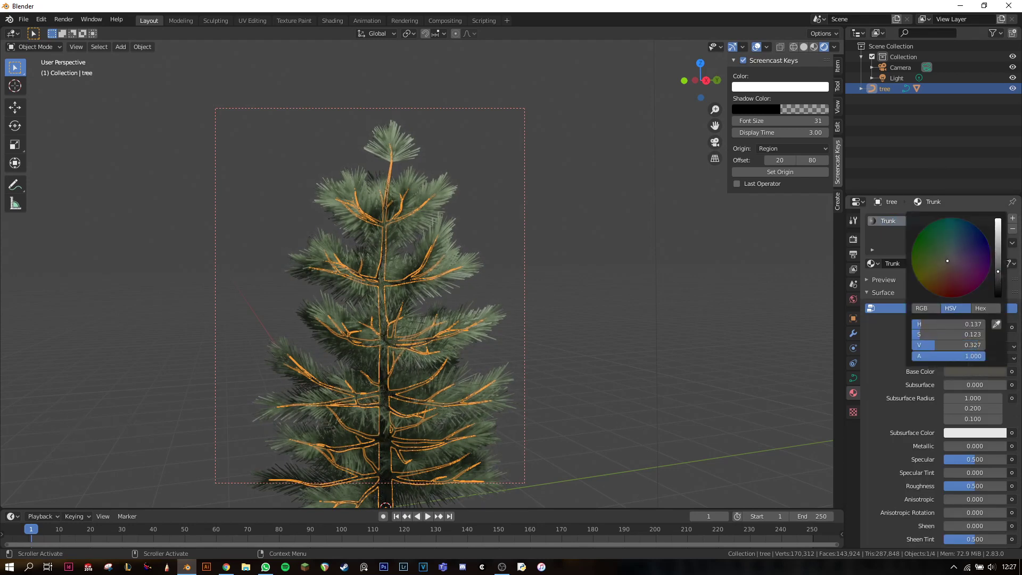
{"action": "key", "text": "alt+a"}
{"action": "scroll", "coordinate": [513, 336], "scroll_direction": "down", "scroll_amount": 5}
{"action": "scroll", "coordinate": [427, 356], "scroll_direction": "up", "scroll_amount": 2}
{"action": "scroll", "coordinate": [424, 354], "scroll_direction": "up", "scroll_amount": 3}
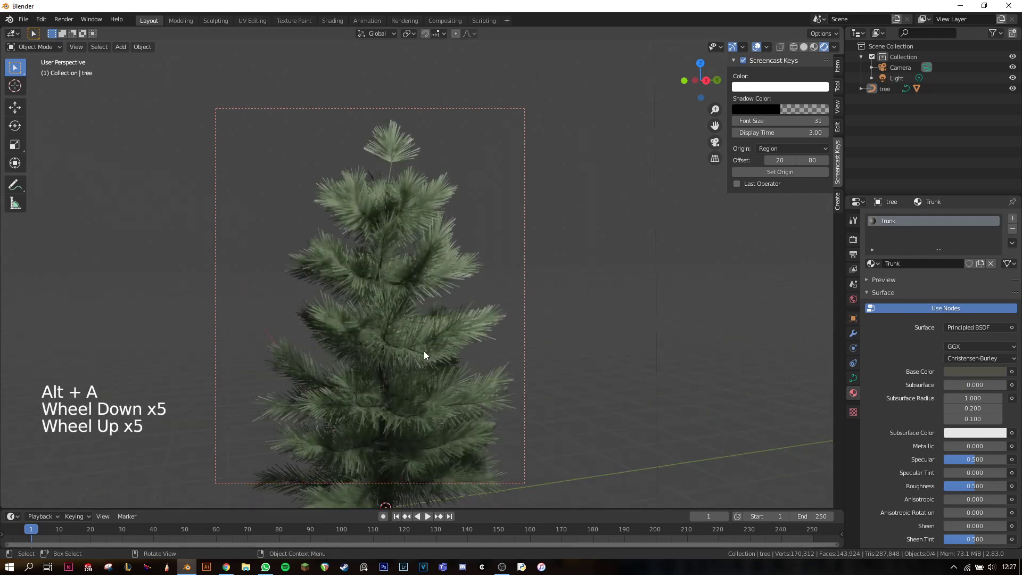
{"action": "middle_click_drag", "start_coordinate": [424, 354], "coordinate": [482, 311]}
{"action": "scroll", "coordinate": [462, 322], "scroll_direction": "down", "scroll_amount": 5}
- Add a NURBS path and extrude its points into a spiral around the tree from top view
{"action": "key", "text": "shift+a"}
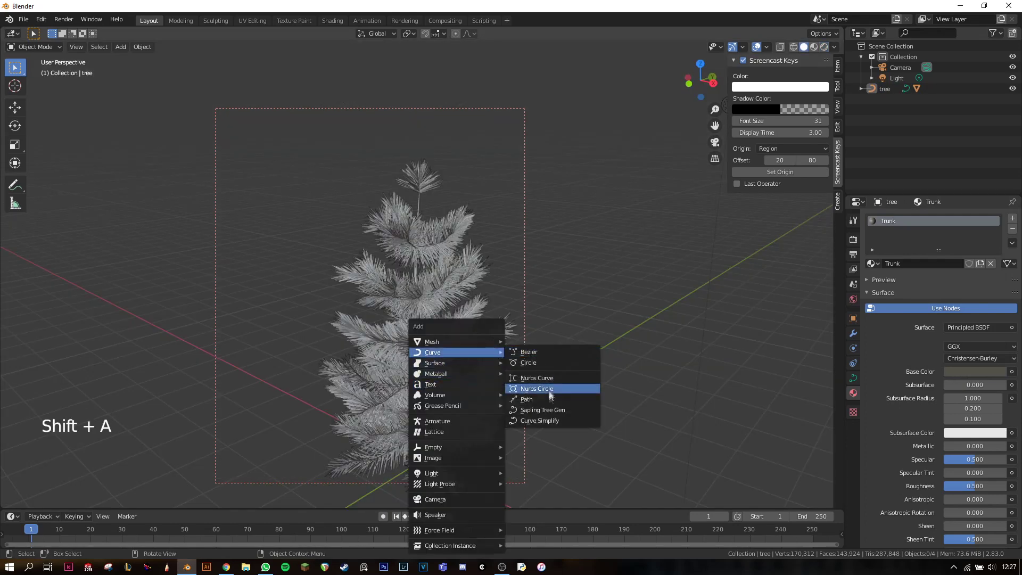
{"action": "left_click", "coordinate": [544, 389]}
{"action": "key", "text": "Tab"}
{"action": "scroll", "coordinate": [511, 424], "scroll_direction": "down", "scroll_amount": 2}
{"action": "left_click", "coordinate": [479, 436]}
{"action": "left_click", "coordinate": [512, 416], "text": "ctrl"}
{"action": "key", "text": "x"}
{"action": "key", "text": "KP_7"}
{"action": "scroll", "coordinate": [464, 327], "scroll_direction": "up", "scroll_amount": 3}
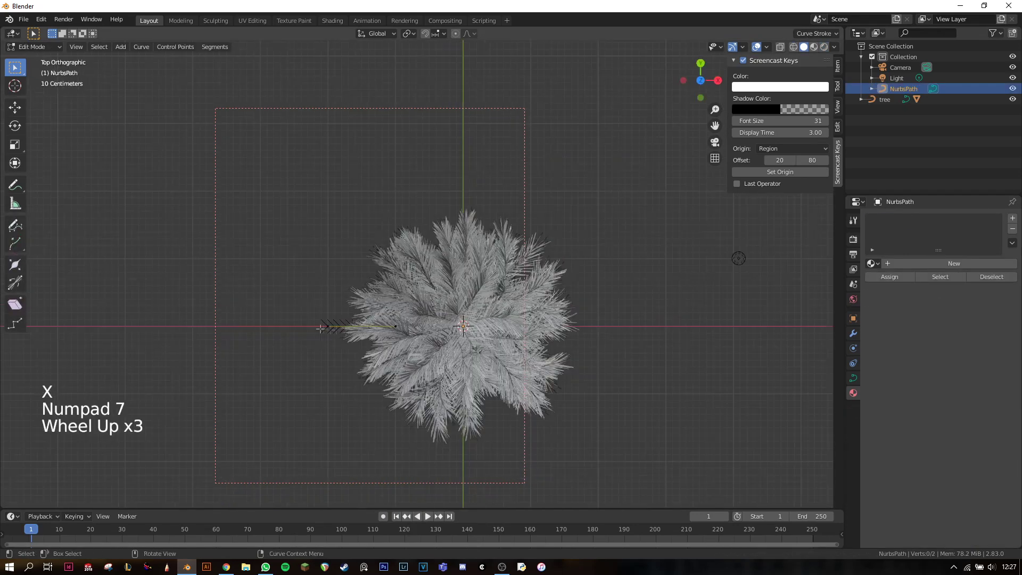
{"action": "key", "text": "e"}
{"action": "key", "text": "e"}
{"action": "key", "text": "e"}
{"action": "key", "text": "e"}
{"action": "key", "text": "e"}
{"action": "key", "text": "e"}
{"action": "key", "text": "e"}
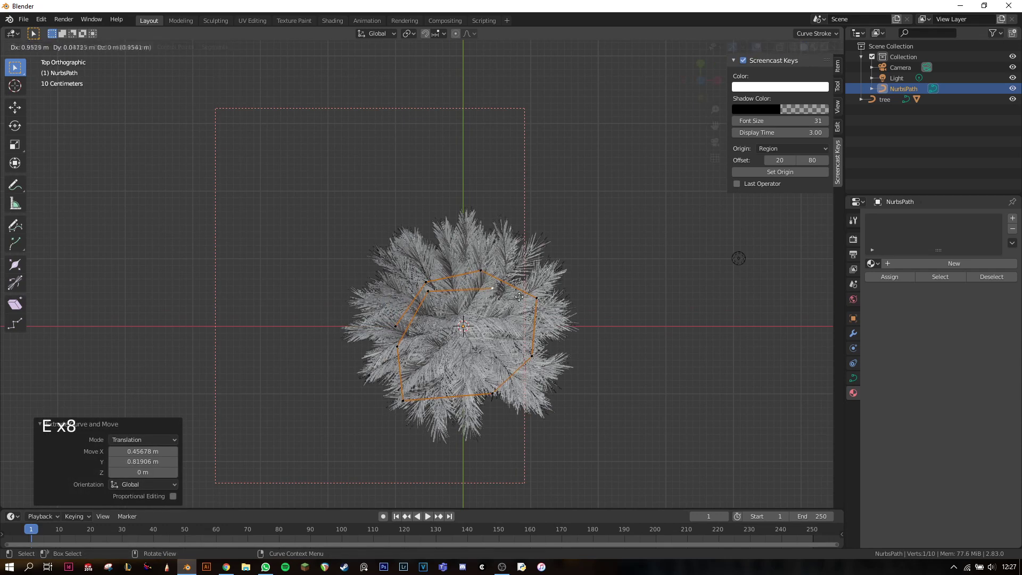
{"action": "key", "text": "e"}
{"action": "key", "text": "e"}
{"action": "key", "text": "e"}
{"action": "key", "text": "e"}
{"action": "key", "text": "e"}
{"action": "key", "text": "e"}
{"action": "key", "text": "e"}
{"action": "key", "text": "e"}
{"action": "key", "text": "e"}
{"action": "key", "text": "e"}
{"action": "key", "text": "e"}
{"action": "key", "text": "e"}
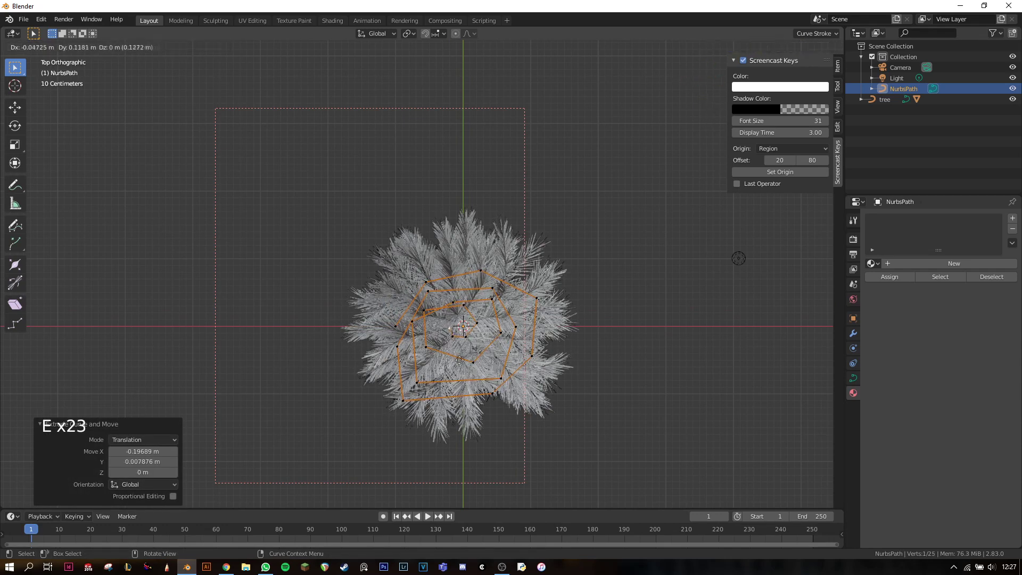
- Move the spiral path vertically up into the tree
{"action": "mouse_move", "coordinate": [463, 327]}
{"action": "middle_mouse_down"}
{"action": "mouse_move", "coordinate": [460, 287]}
{"action": "mouse_move", "coordinate": [502, 325]}
{"action": "mouse_move", "coordinate": [483, 352]}
{"action": "middle_mouse_up"}
{"action": "key", "text": "Tab"}
{"action": "key", "text": "g"}
{"action": "key", "text": "z"}
{"action": "left_click", "coordinate": [509, 341]}
- Stretch the spiral points upward using proportional editing with Linear falloff
{"action": "key", "text": "Tab"}
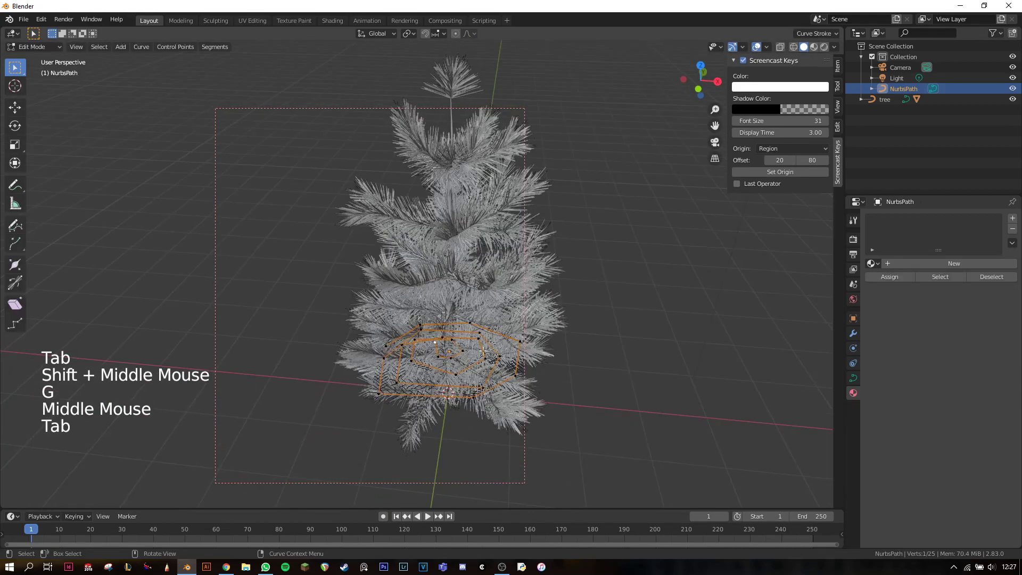
{"action": "key", "text": "o"}
{"action": "left_click", "coordinate": [470, 34]}
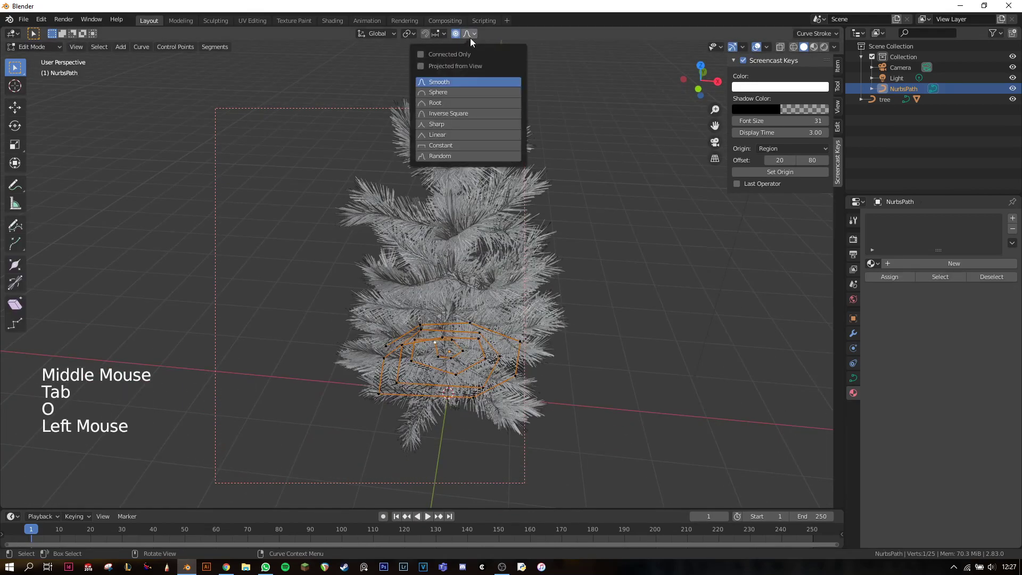
{"action": "left_click", "coordinate": [449, 134]}
{"action": "key", "text": "g"}
{"action": "scroll", "coordinate": [643, 184], "scroll_direction": "down", "scroll_amount": 3}
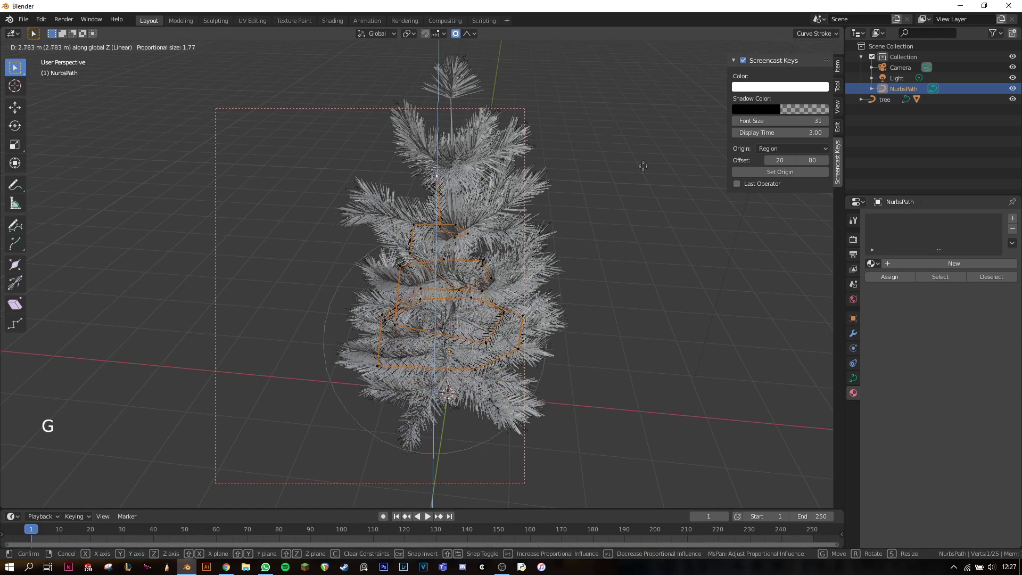
{"action": "key", "text": "Tab"}
{"action": "left_click", "coordinate": [852, 377]}
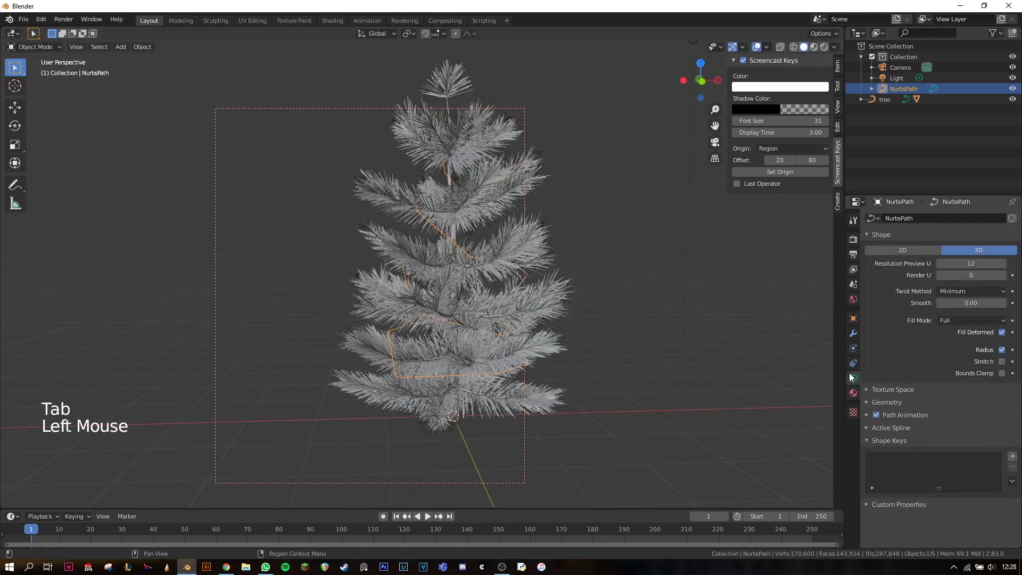
{"action": "left_click", "coordinate": [907, 428]}
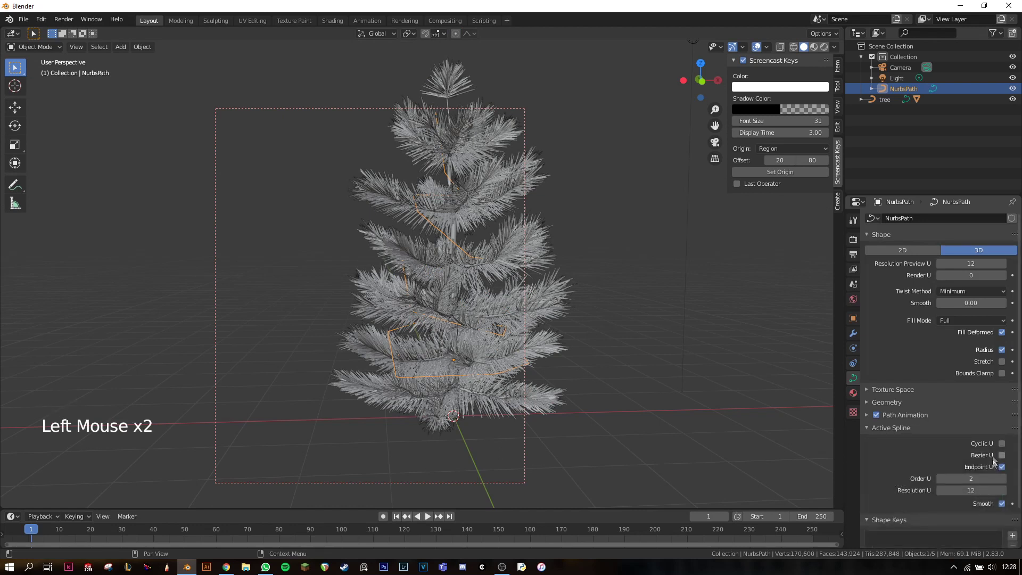
- Convert the spiral path into a mesh and inspect its vertices
{"action": "left_click", "coordinate": [265, 344]}
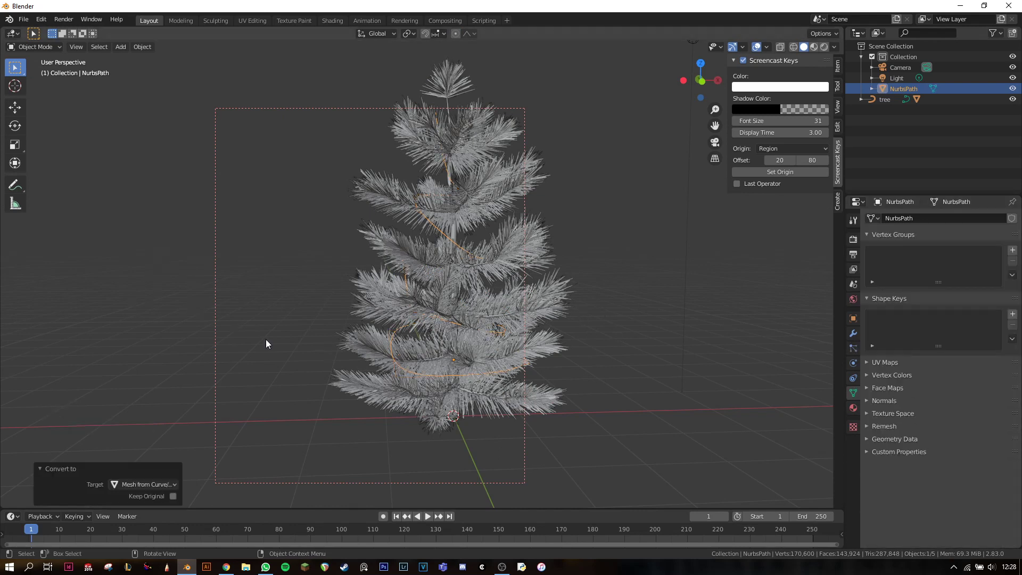
{"action": "key", "text": "Tab"}
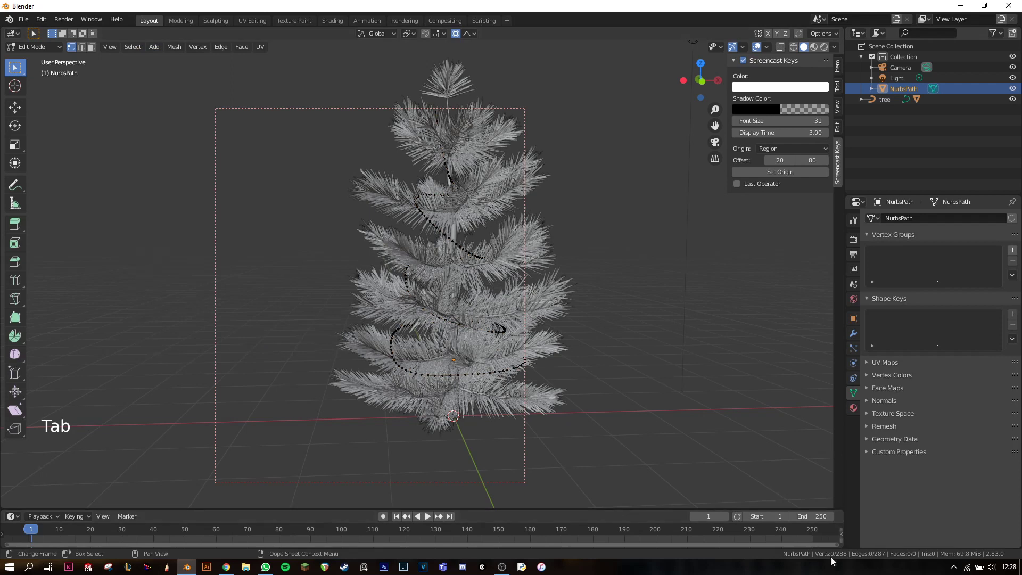
{"action": "key", "text": "Tab"}
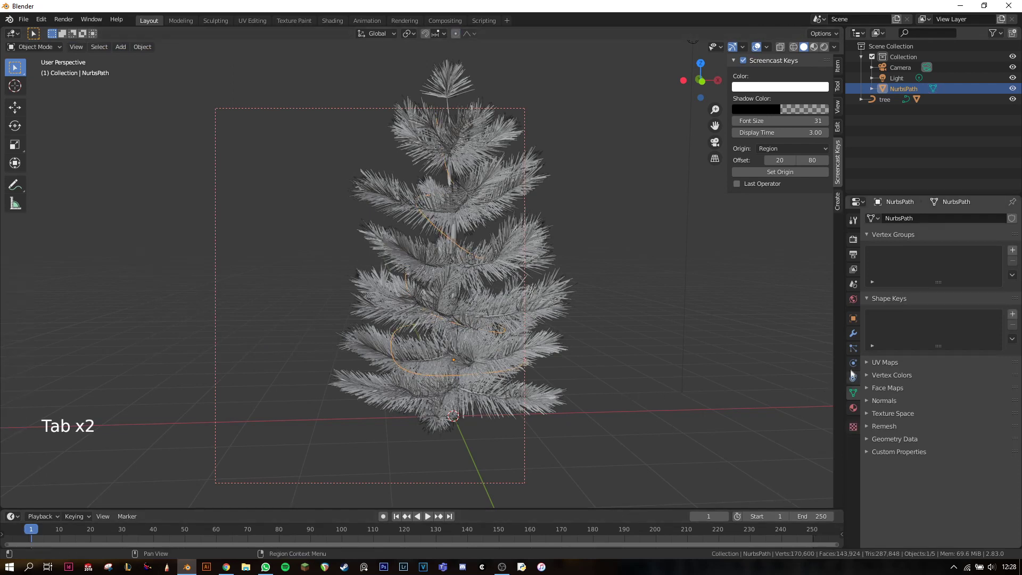
- Add hair particles emitted from vertices with Random Order off, then select the tree
{"action": "left_click", "coordinate": [851, 348]}
{"action": "left_click", "coordinate": [1013, 217]}
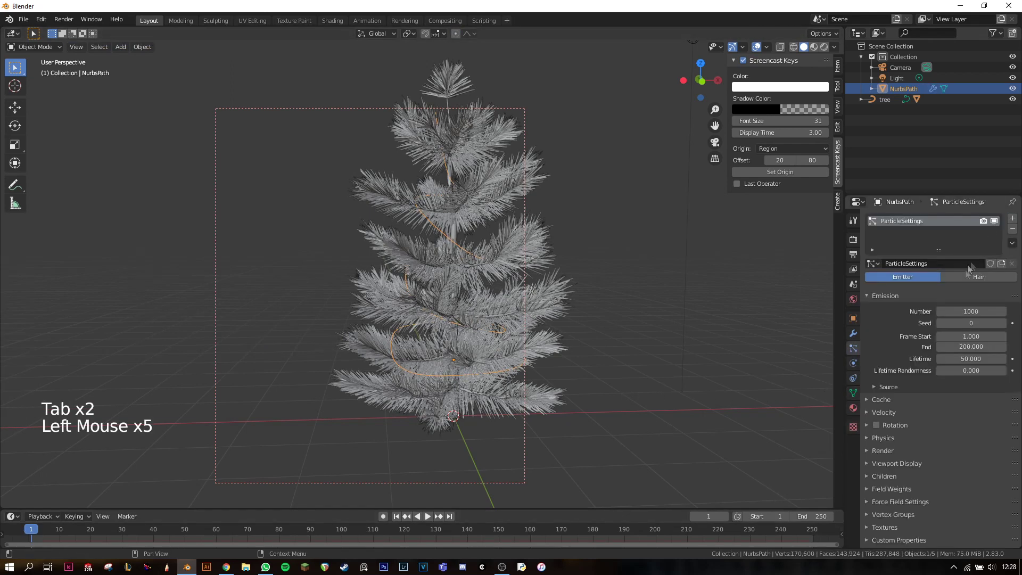
{"action": "left_click", "coordinate": [964, 272]}
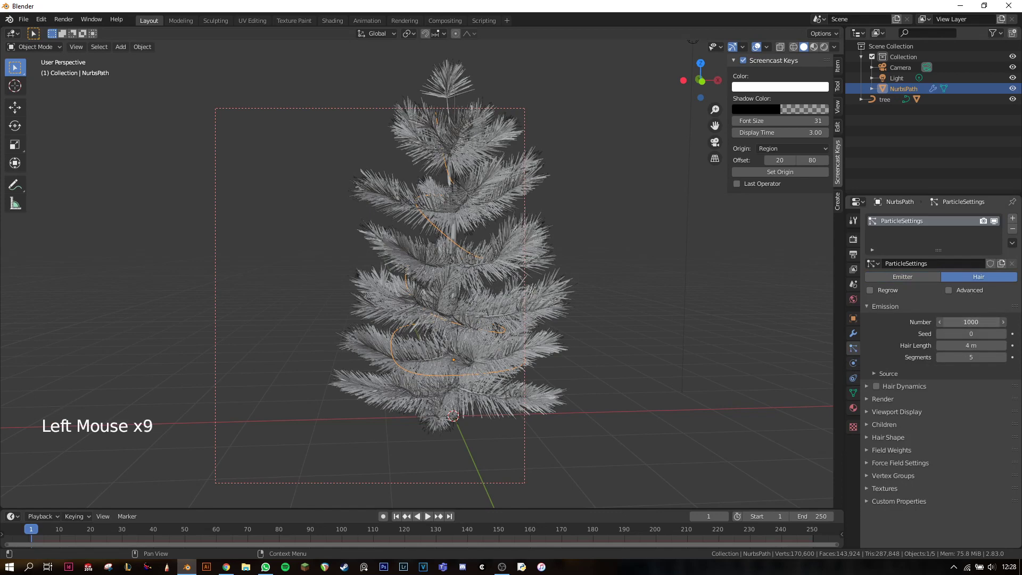
{"action": "type", "text": "288"}
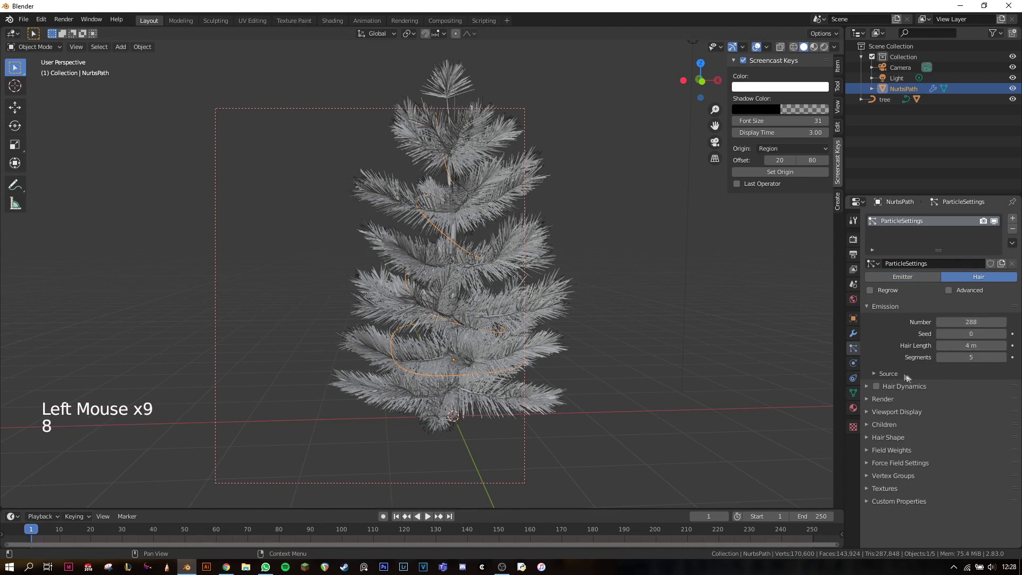
{"action": "left_click", "coordinate": [905, 375]}
{"action": "left_click", "coordinate": [938, 388]}
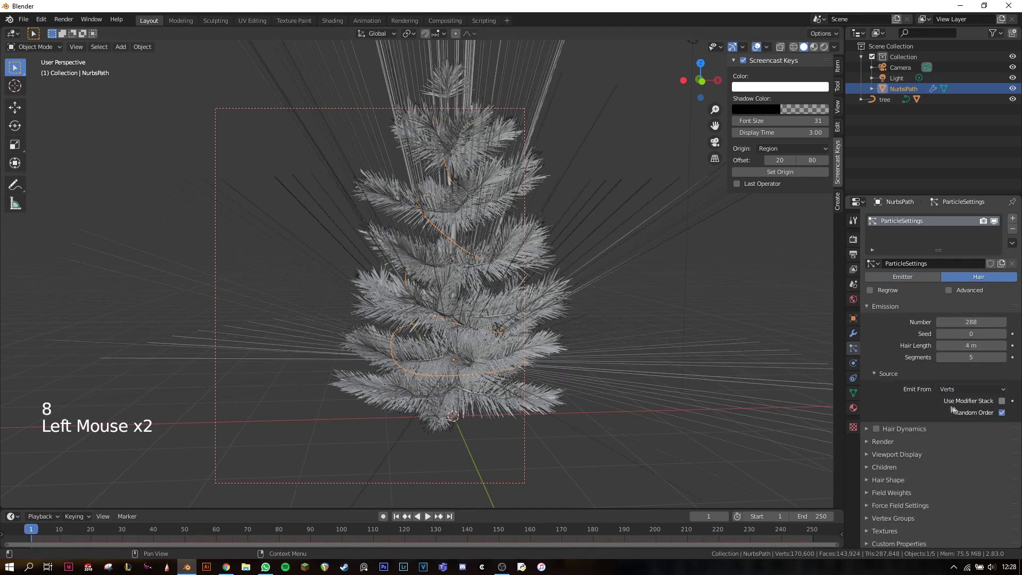
{"action": "left_click", "coordinate": [1001, 413]}
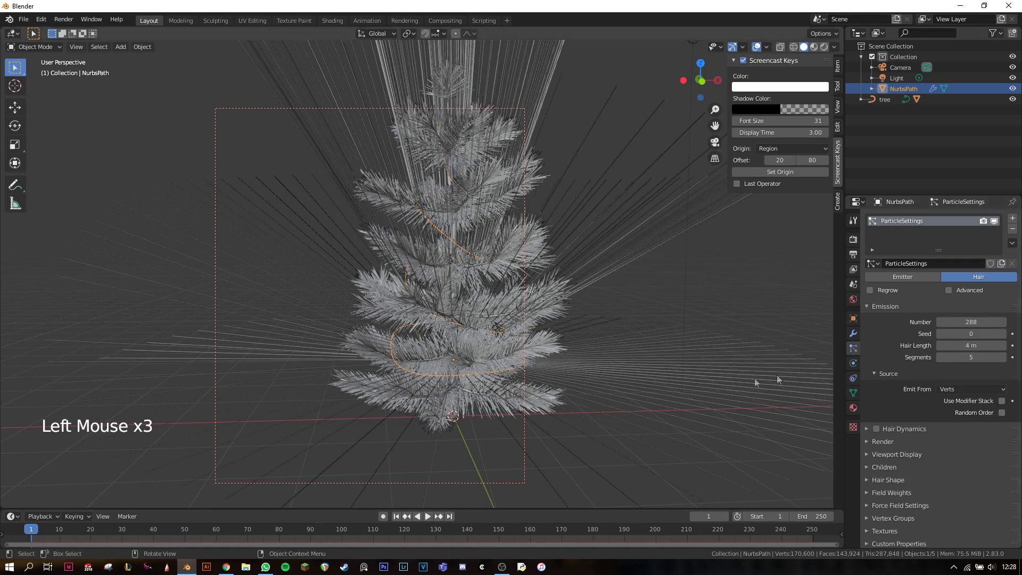
{"action": "left_click", "coordinate": [884, 305]}
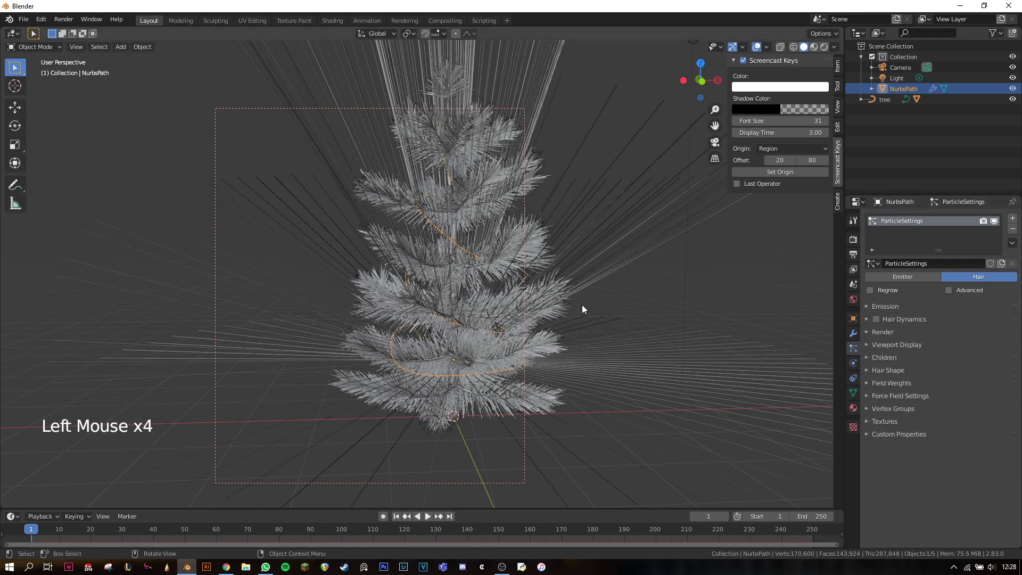
{"action": "key", "text": "alt+a"}
{"action": "left_click", "coordinate": [556, 305]}
- Hide the tree and add a scaled cylinder
{"action": "key", "text": "h"}
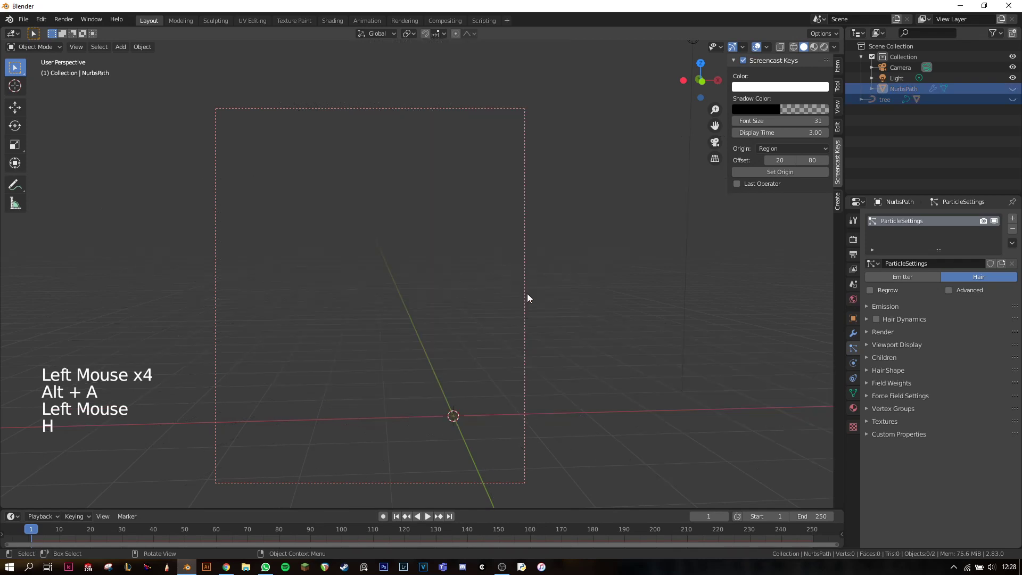
{"action": "key", "text": "shift+a"}
{"action": "mouse_move", "coordinate": [479, 282]}
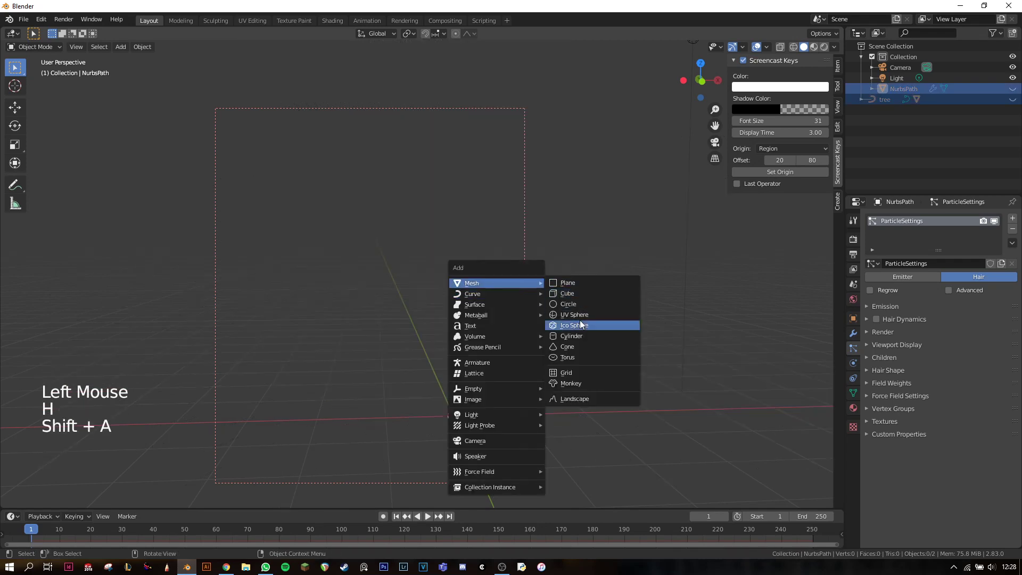
{"action": "left_click", "coordinate": [574, 336]}
{"action": "key", "text": "Tab"}
{"action": "key", "text": "Tab"}
{"action": "key", "text": "Tab"}
{"action": "key", "text": "s"}
- Extrude the cylinder's top face upward and shrink it inward
{"action": "key", "text": "Tab"}
{"action": "key", "text": "3"}
{"action": "left_click", "coordinate": [519, 388]}
{"action": "key", "text": "e"}
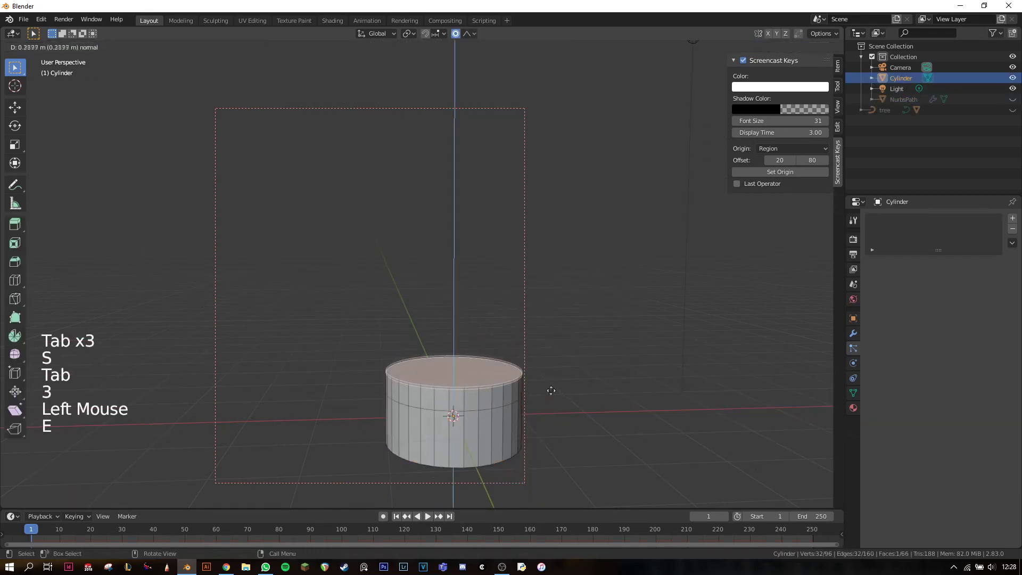
{"action": "key", "text": "s"}
- Extrude and taper the column top again, then give the column a new material
{"action": "key", "text": "o"}
{"action": "key", "text": "s"}
{"action": "key", "text": "e"}
{"action": "key", "text": "e"}
{"action": "key", "text": "s"}
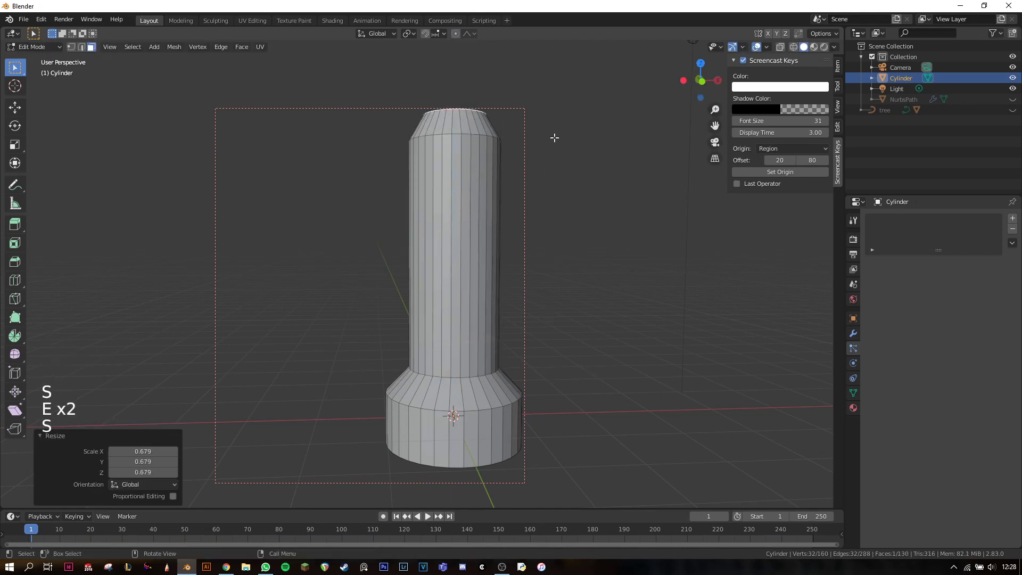
{"action": "left_click", "coordinate": [853, 407]}
{"action": "left_click", "coordinate": [938, 264]}
- Make the first material black and name it Black
{"action": "left_click", "coordinate": [975, 386]}
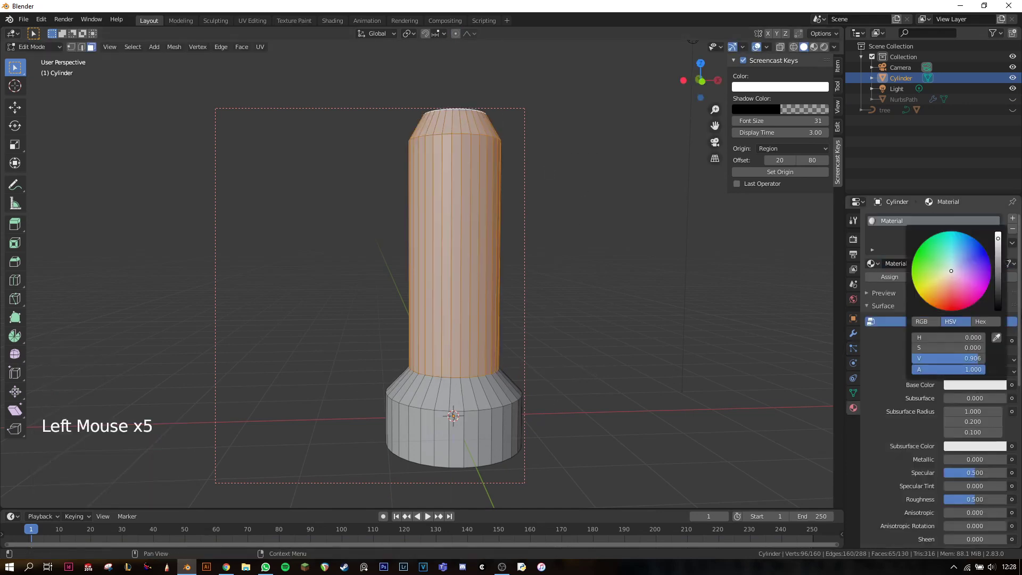
{"action": "left_click", "coordinate": [1003, 304]}
{"action": "double_click", "coordinate": [888, 222]}
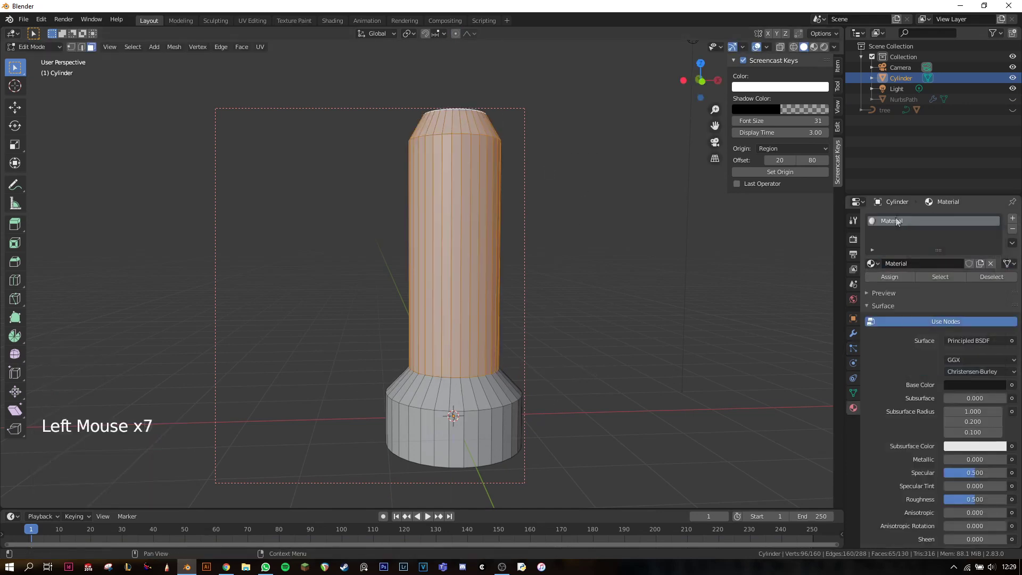
{"action": "type", "text": "Black"}
{"action": "left_click", "coordinate": [903, 200]}
- Add a second 'Light' material with an Emission shader at strength 5.1, previewed rendered
{"action": "left_click", "coordinate": [1012, 220]}
{"action": "left_click", "coordinate": [941, 285]}
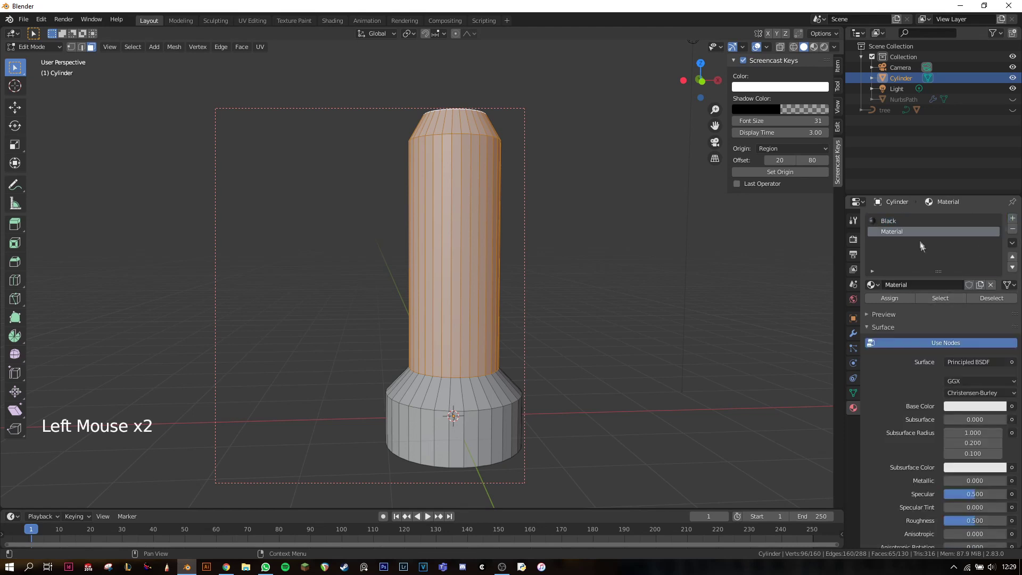
{"action": "key", "text": "Return"}
{"action": "left_click_drag", "start_coordinate": [961, 358], "coordinate": [899, 150]}
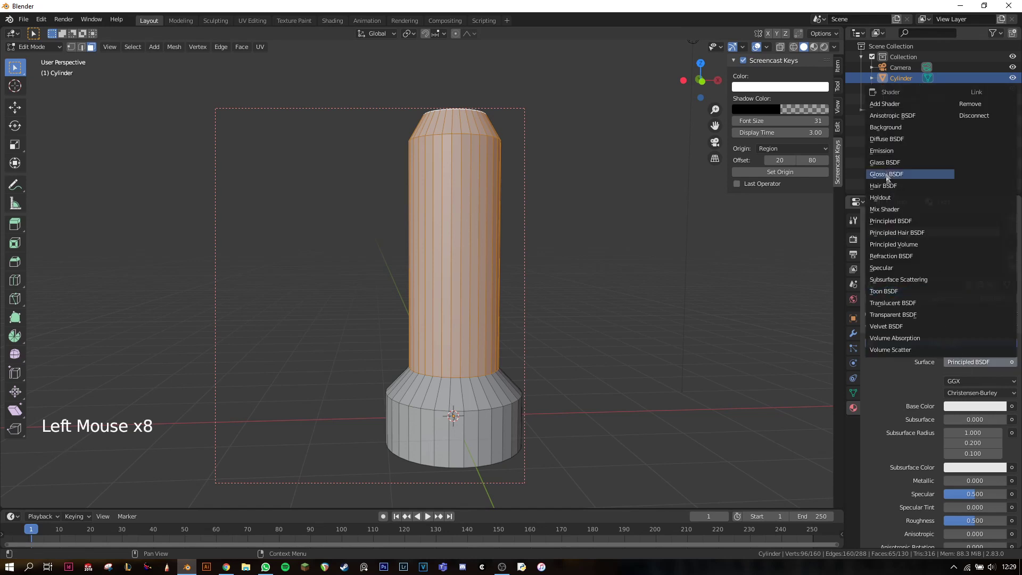
{"action": "type", "text": "Light"}
{"action": "left_click", "coordinate": [951, 381]}
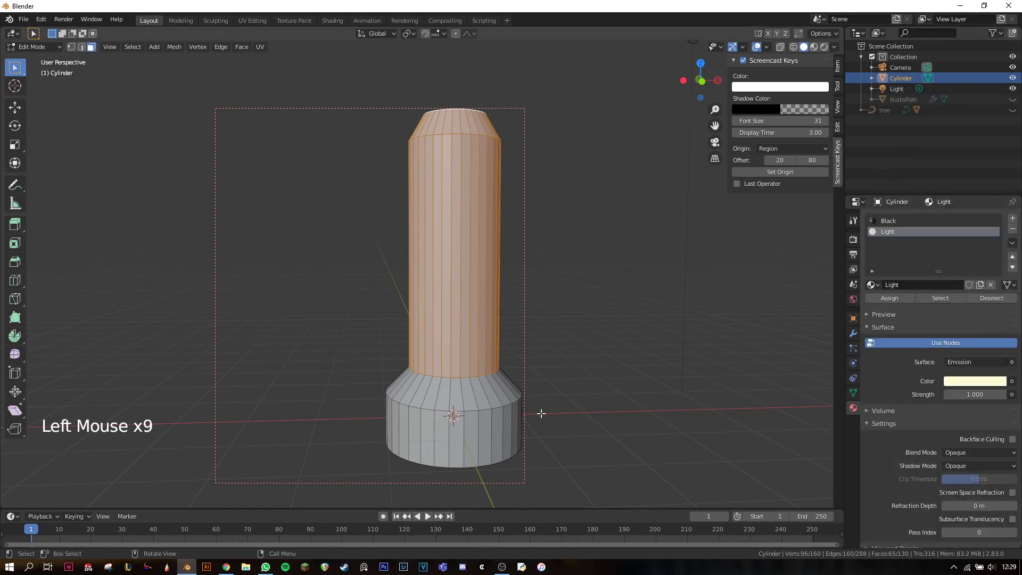
{"action": "key", "text": "z"}
{"action": "key", "text": "Tab"}
{"action": "left_click_drag", "start_coordinate": [971, 382], "coordinate": [1006, 381]}
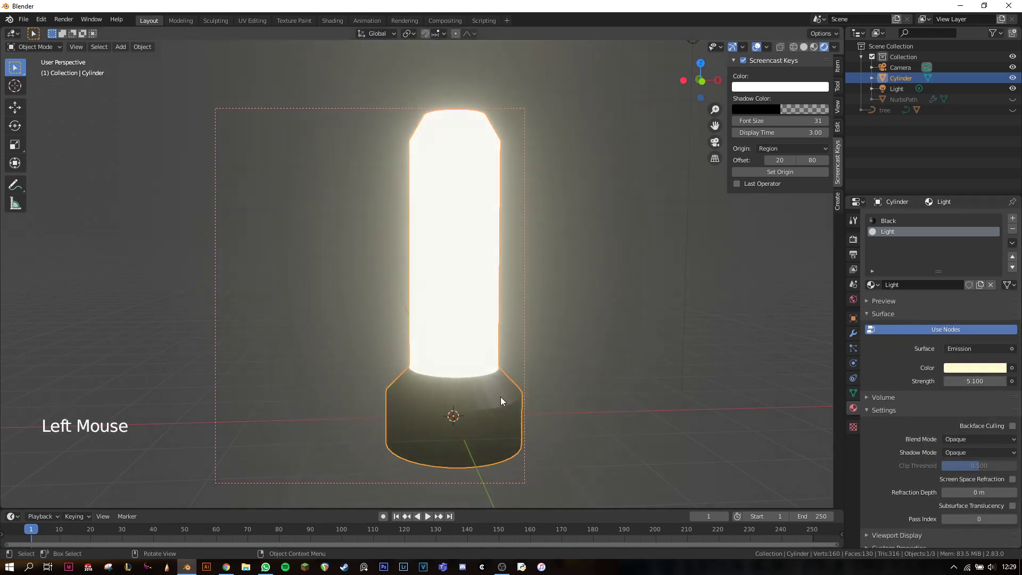
{"action": "right_click", "coordinate": [503, 371]}
{"action": "key", "text": "alt+a"}
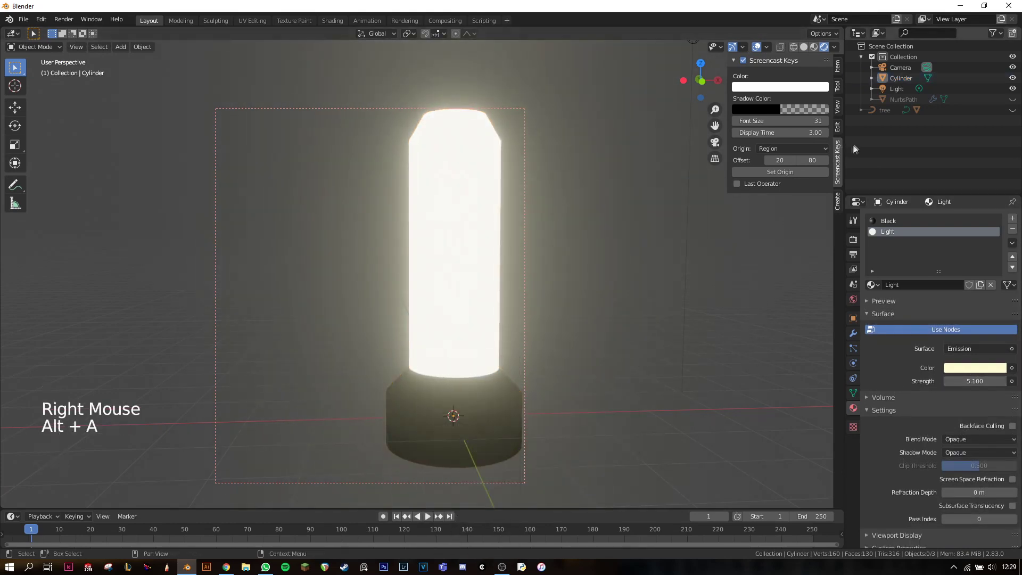
- Hide the Cylinder in the Outliner, unhide all objects, then hide the Cylinder again
{"action": "left_click", "coordinate": [994, 33]}
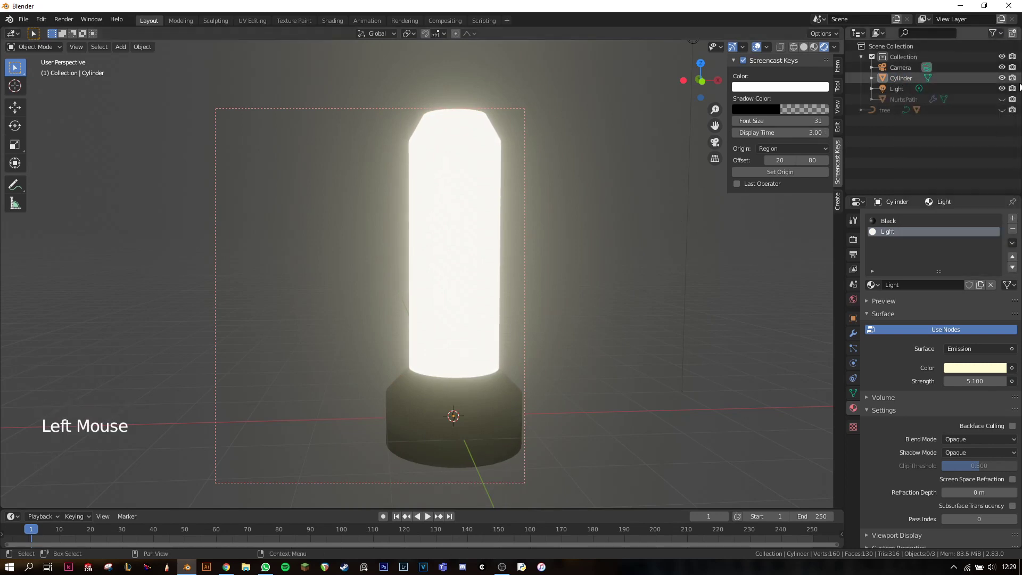
{"action": "left_click", "coordinate": [1003, 78]}
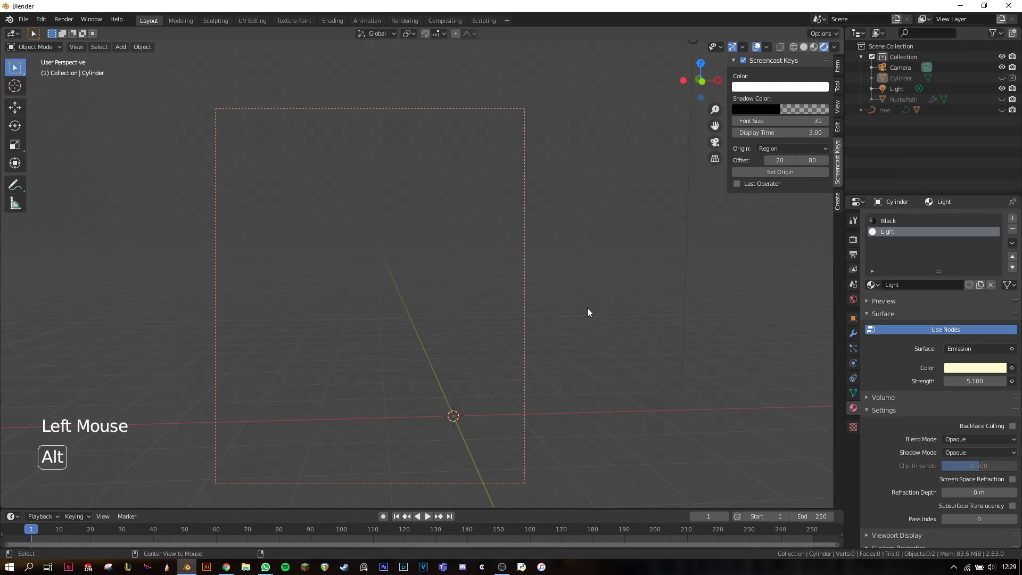
{"action": "key", "text": "alt+h"}
{"action": "left_click", "coordinate": [1004, 78]}
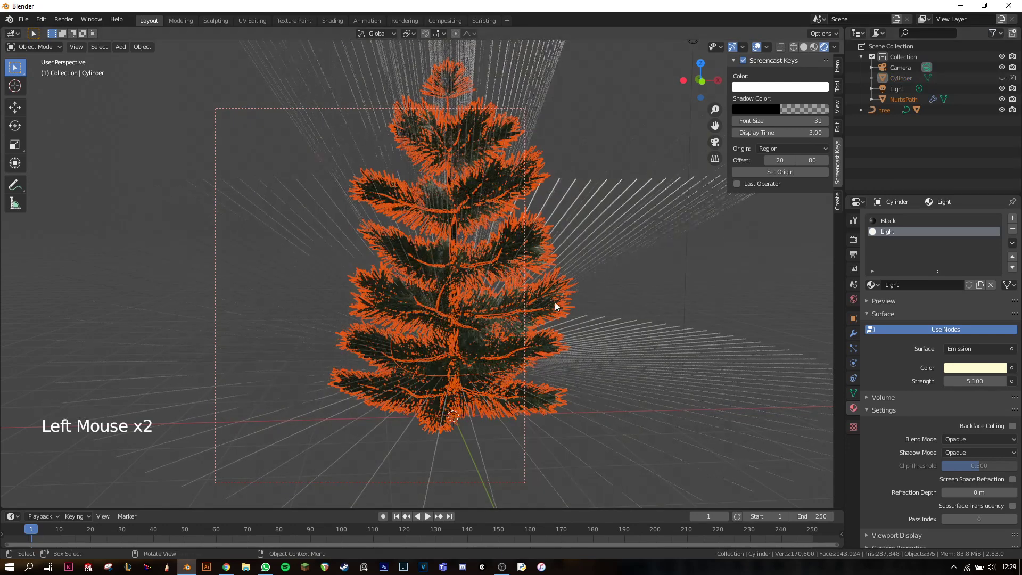
{"action": "key", "text": "alt+a"}
- Render the NurbsPath's hair particles as Cylinder object instances
{"action": "left_click", "coordinate": [899, 99]}
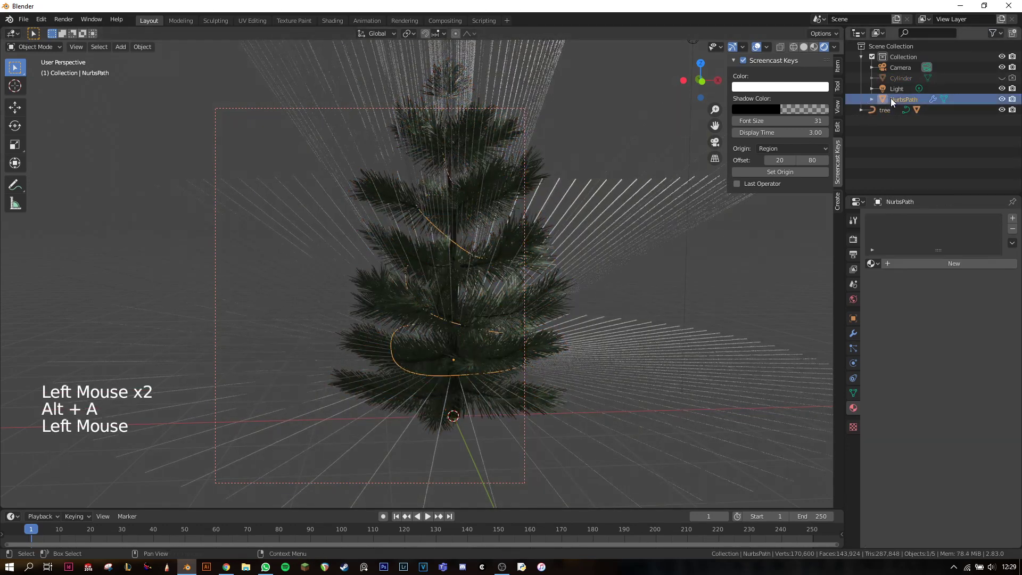
{"action": "left_click", "coordinate": [853, 346]}
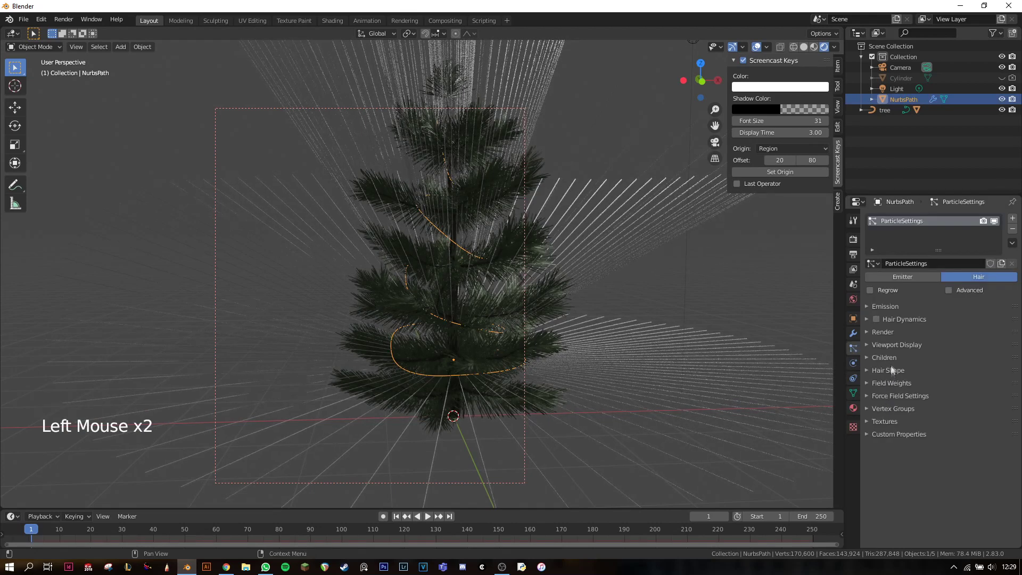
{"action": "left_click", "coordinate": [883, 331]}
{"action": "left_click", "coordinate": [946, 347]}
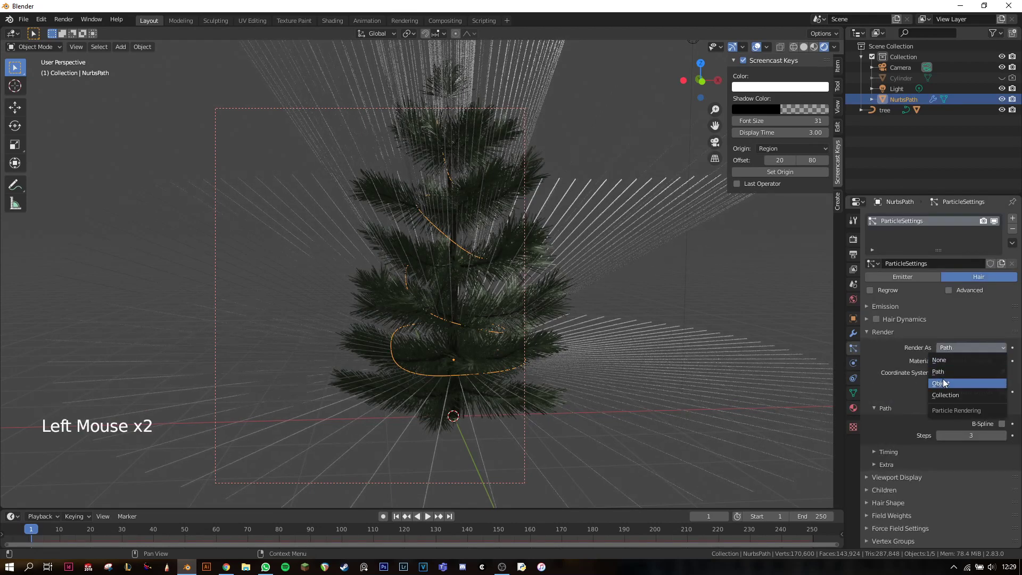
{"action": "left_click", "coordinate": [944, 383]}
{"action": "left_click", "coordinate": [966, 425]}
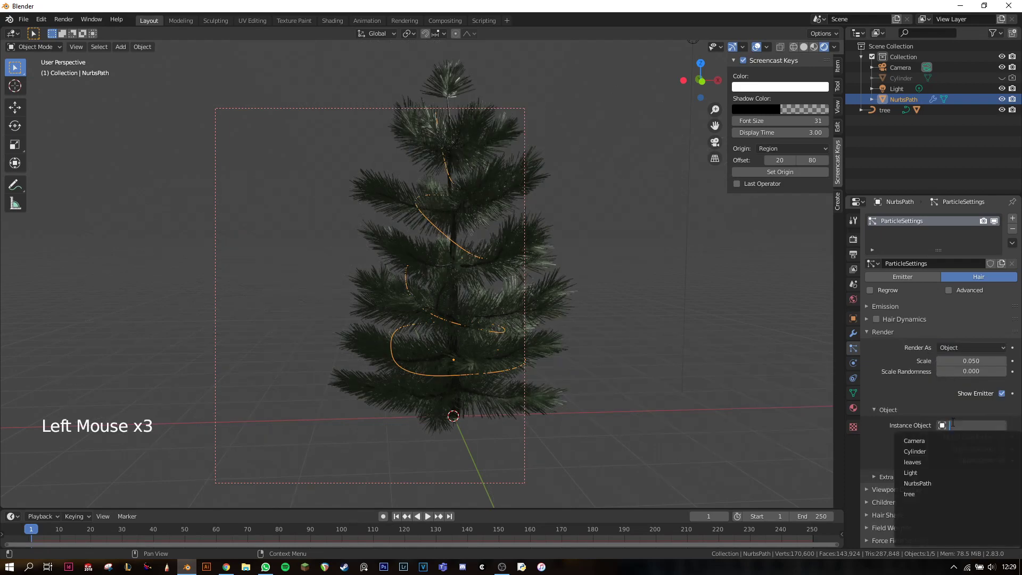
{"action": "left_click", "coordinate": [958, 451]}
{"action": "scroll", "coordinate": [470, 251], "scroll_direction": "up", "scroll_amount": 5}
{"action": "scroll", "coordinate": [470, 251], "scroll_direction": "down", "scroll_amount": 1}
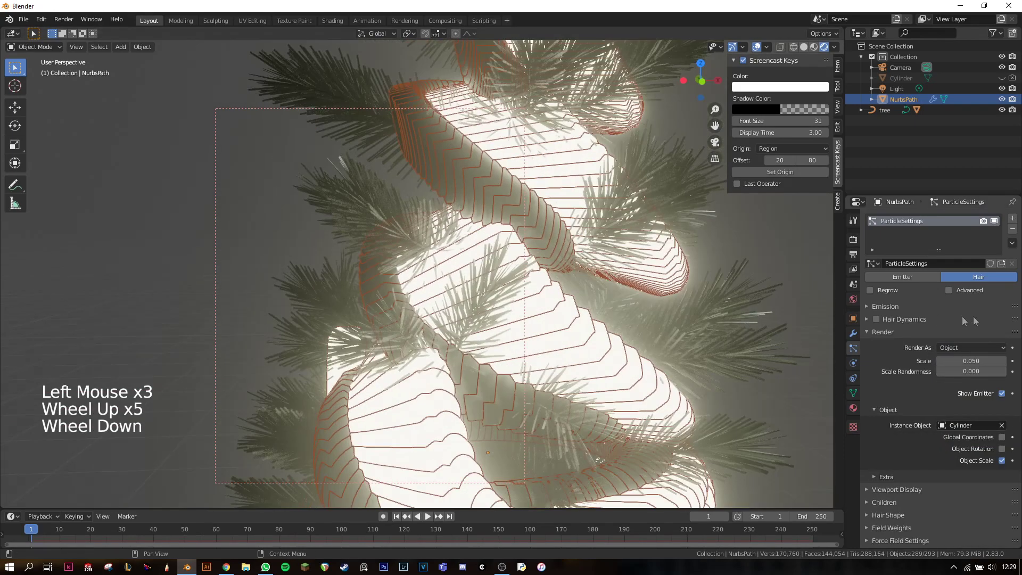
- Shrink the particle hair length to about 0.22 m for small lights
{"action": "left_click", "coordinate": [974, 307]}
{"action": "left_click_drag", "start_coordinate": [972, 345], "coordinate": [943, 345]}
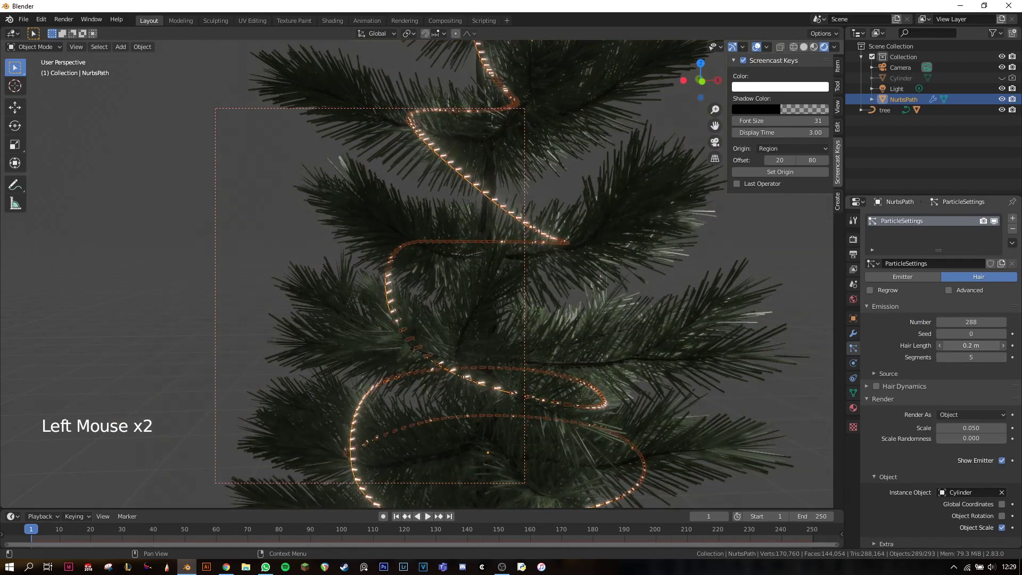
{"action": "left_click_drag", "start_coordinate": [943, 346], "coordinate": [955, 345]}
- Enable the Advanced particle settings
{"action": "key", "text": "alt+a"}
{"action": "scroll", "coordinate": [561, 262], "scroll_direction": "up", "scroll_amount": 2}
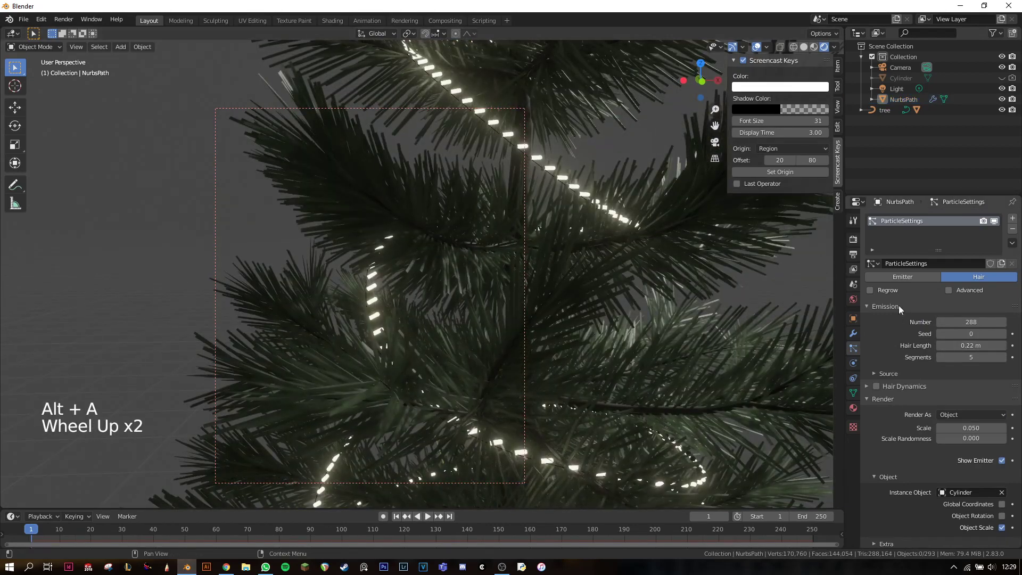
{"action": "left_click", "coordinate": [899, 306]}
{"action": "left_click", "coordinate": [948, 290]}
- Orient the lights along Global Y with rotation randomize around 0.873
{"action": "left_click", "coordinate": [891, 344]}
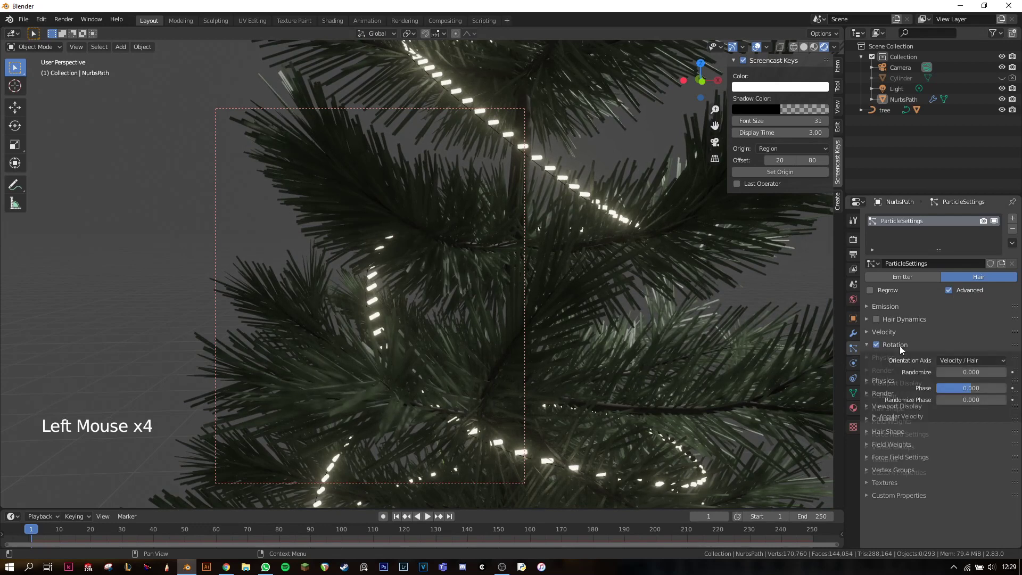
{"action": "left_click", "coordinate": [971, 360]}
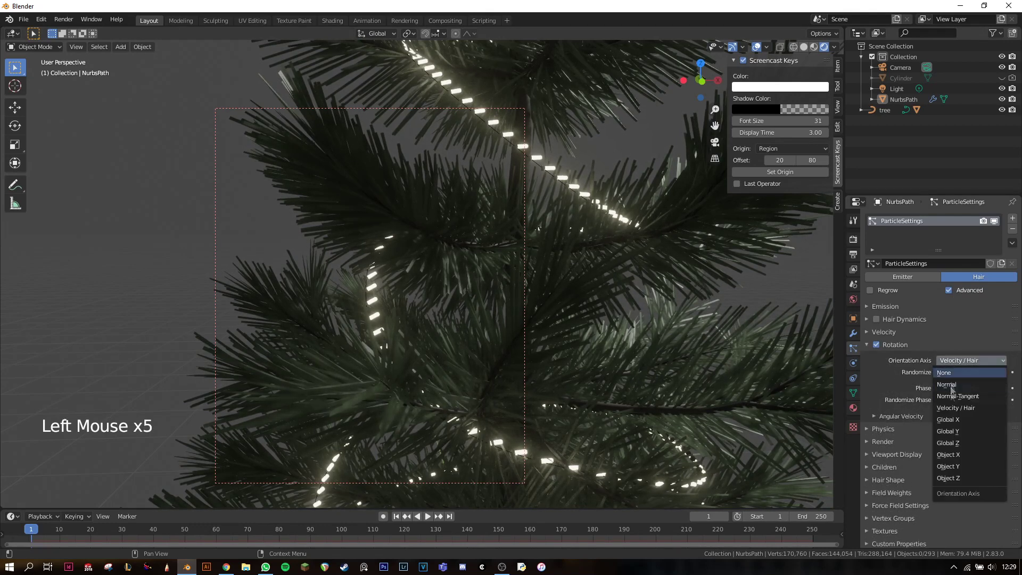
{"action": "left_click", "coordinate": [948, 431]}
{"action": "left_click", "coordinate": [953, 387]}
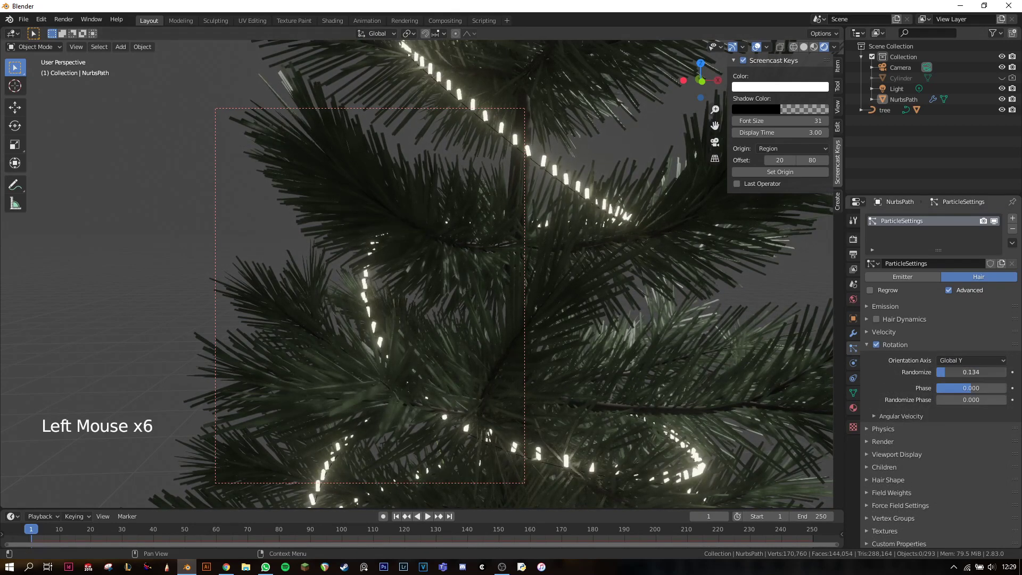
{"action": "left_click_drag", "start_coordinate": [970, 371], "coordinate": [998, 371]}
{"action": "key", "text": "alt+a"}
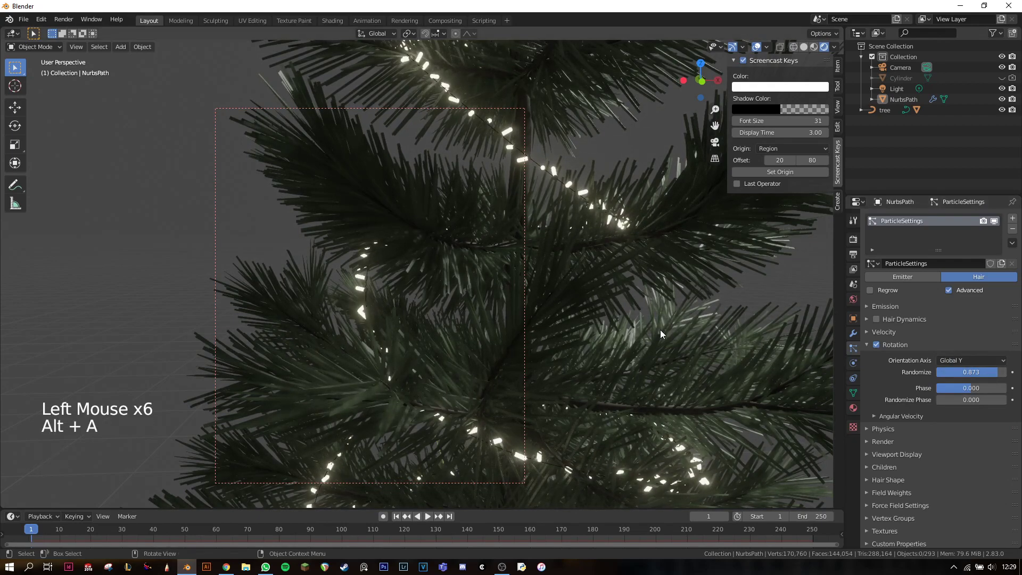
{"action": "scroll", "coordinate": [614, 323], "scroll_direction": "down", "scroll_amount": 6}
{"action": "left_click", "coordinate": [853, 408]}
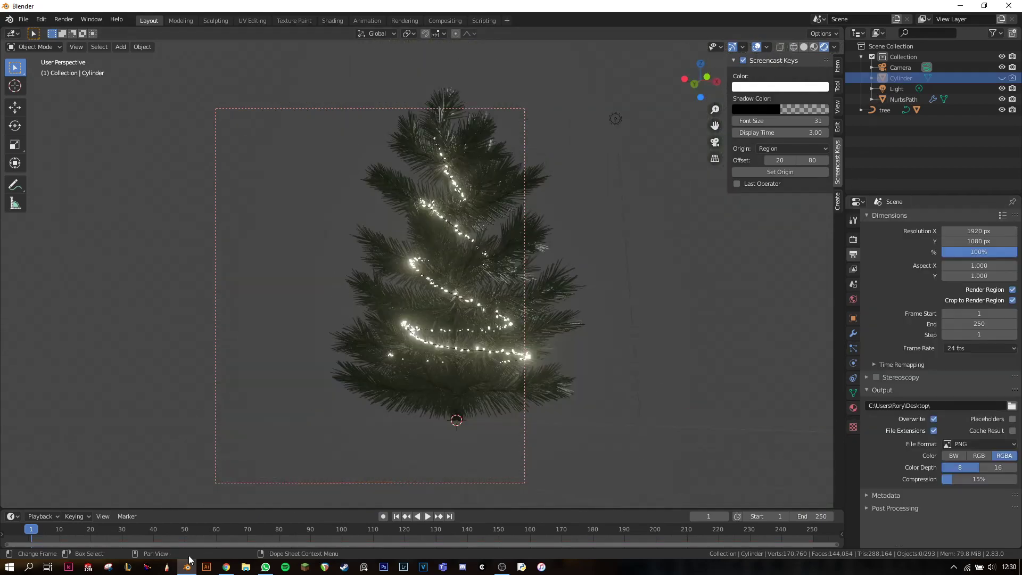
- Set resolution to 740×1334, align the camera to view, and frame the tree with Lock Camera to View
{"action": "left_click", "coordinate": [979, 231]}
{"action": "type", "text": "1334"}
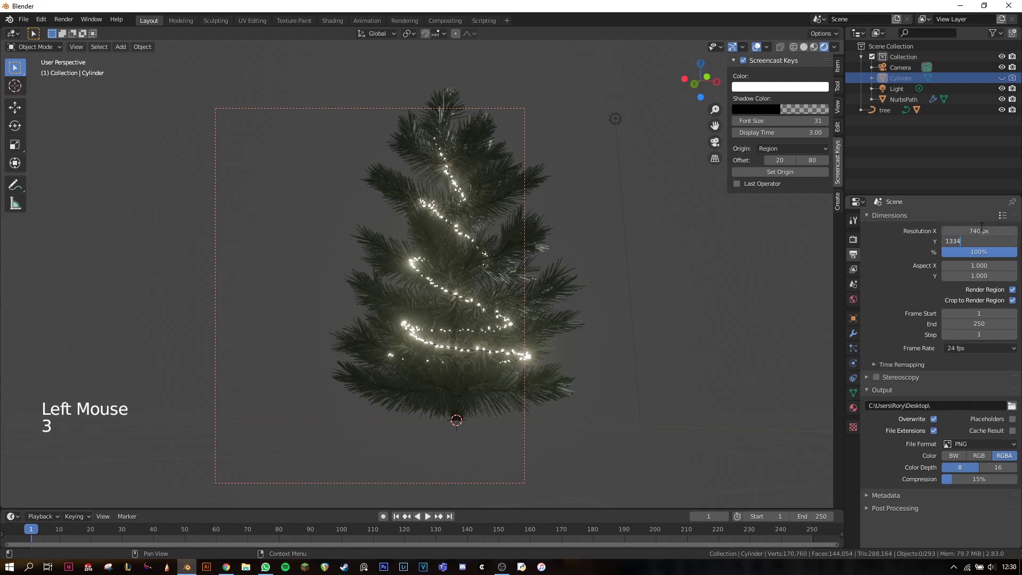
{"action": "key", "text": "ctrl+alt+KP_0"}
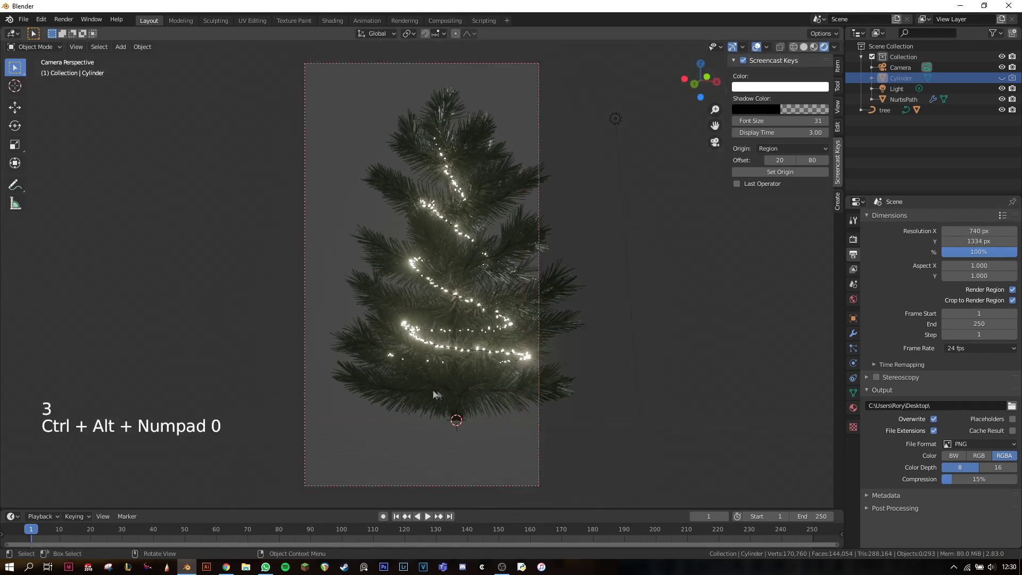
{"action": "left_click", "coordinate": [838, 113]}
{"action": "left_click", "coordinate": [824, 191]}
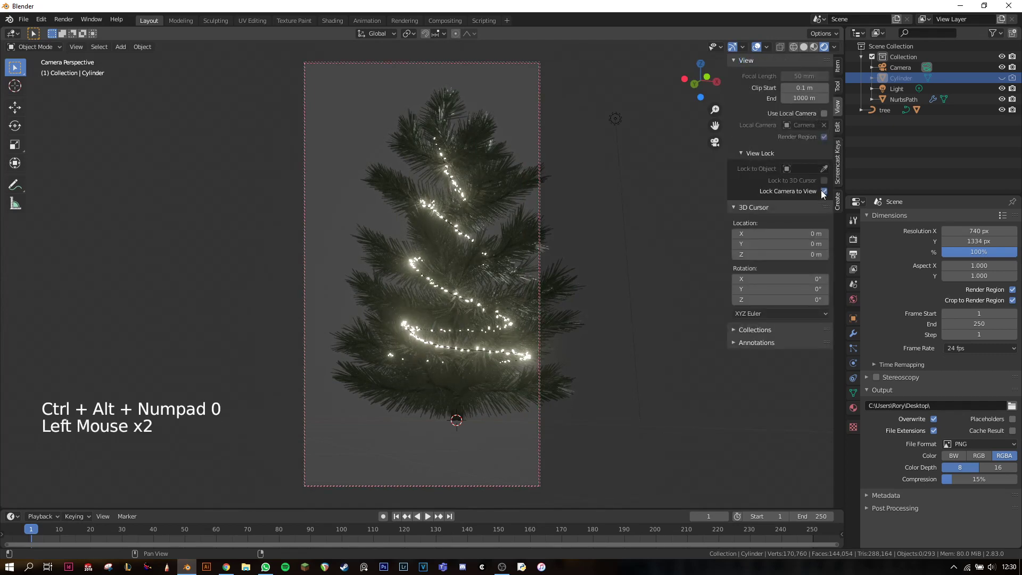
{"action": "scroll", "coordinate": [470, 276], "scroll_direction": "down", "scroll_amount": 1}
{"action": "mouse_move", "coordinate": [470, 276]}
{"action": "middle_mouse_down", "text": "shift"}
{"action": "mouse_move", "coordinate": [443, 284]}
{"action": "mouse_move", "coordinate": [442, 320]}
{"action": "middle_mouse_up", "text": "shift"}
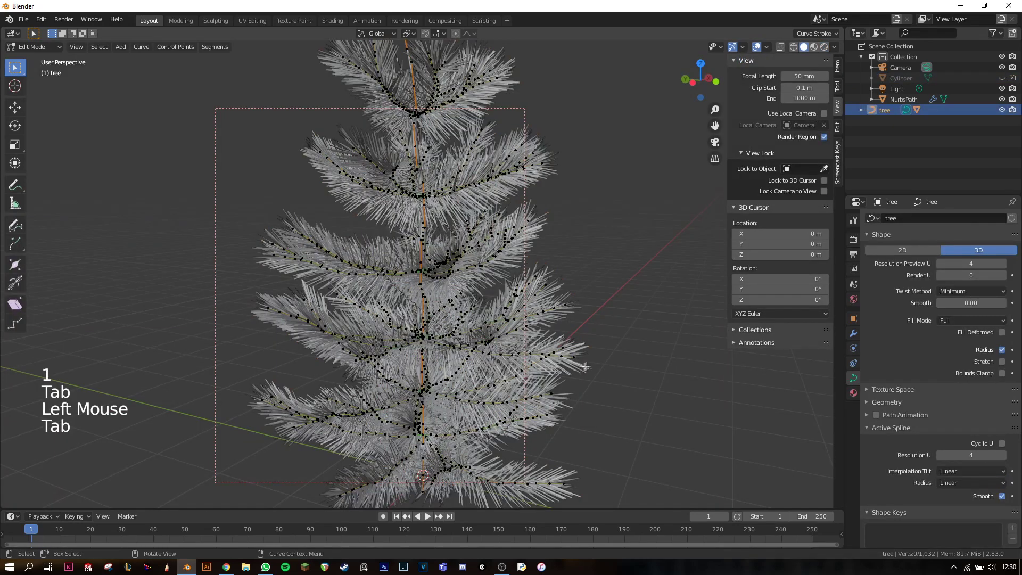
- Add an Empty at a branch point by snapping the 3D cursor there
{"action": "left_click", "coordinate": [587, 347]}
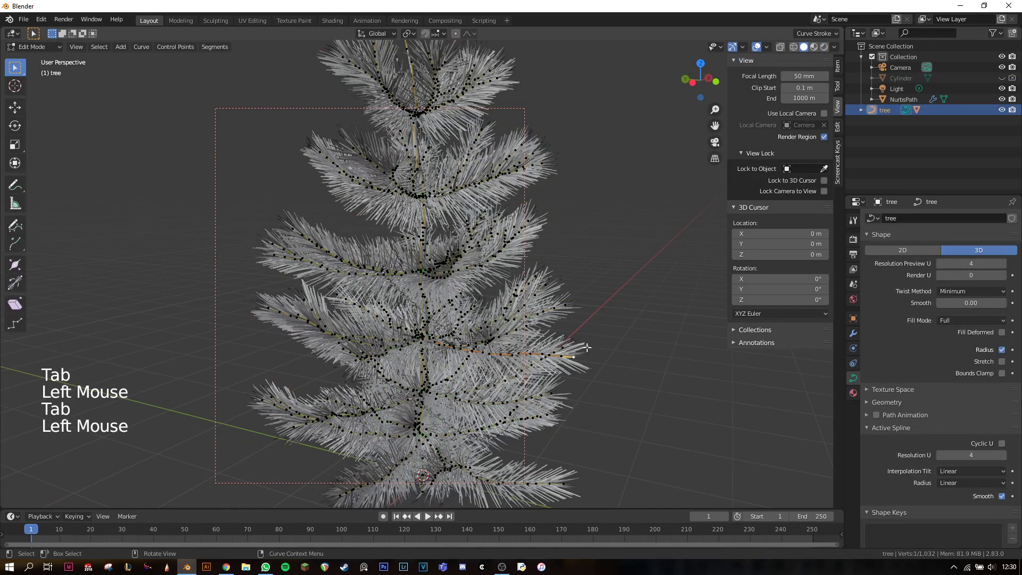
{"action": "key", "text": "KP_0"}
{"action": "scroll", "coordinate": [486, 392], "scroll_direction": "up", "scroll_amount": 5}
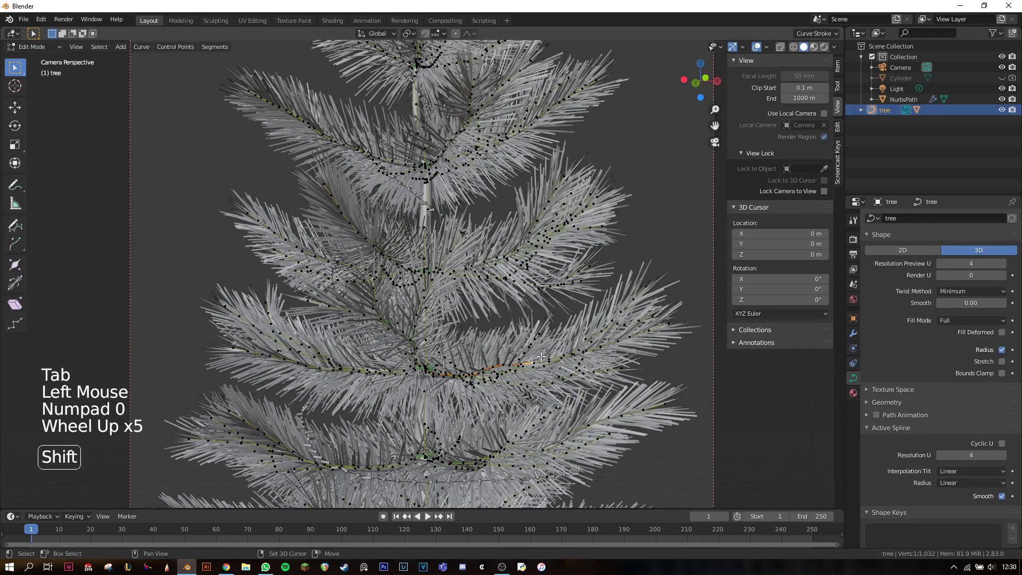
{"action": "key", "text": "shift+s"}
{"action": "key", "text": "Tab"}
{"action": "key", "text": "shift+a"}
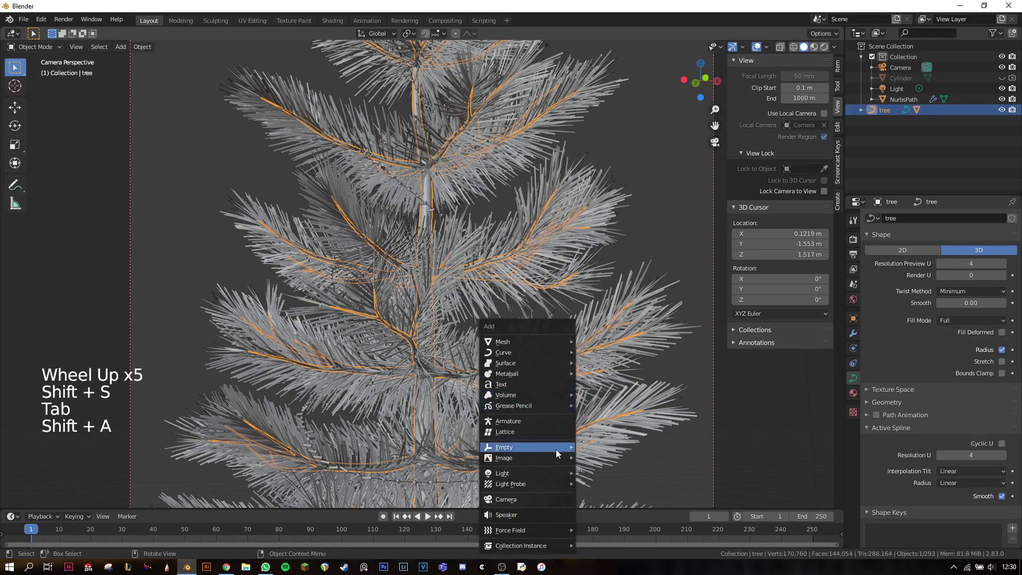
{"action": "left_click", "coordinate": [615, 447]}
- Enable the camera's depth of field focused on the Empty and preview rendered
{"action": "left_click", "coordinate": [711, 440]}
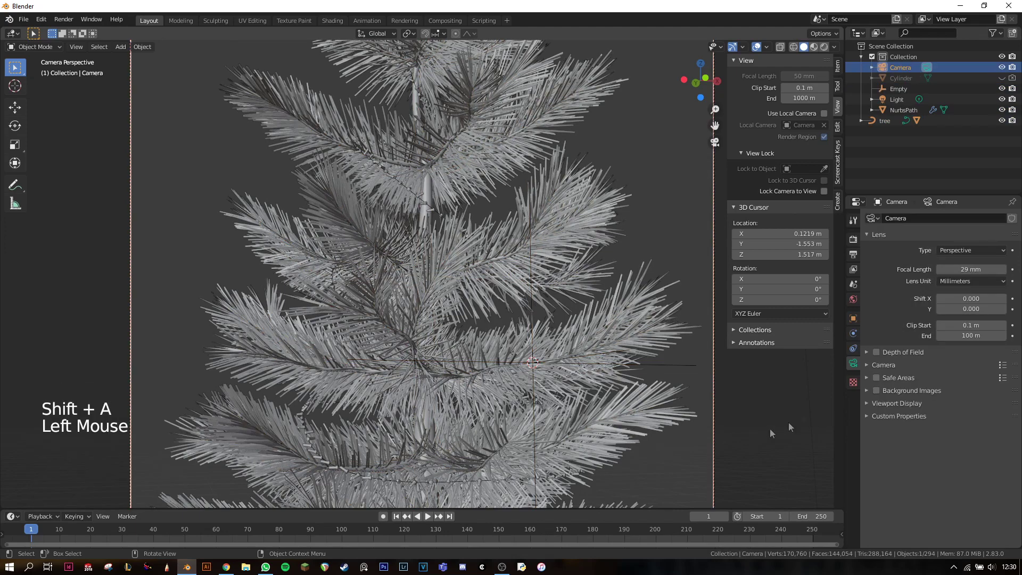
{"action": "left_click", "coordinate": [877, 352]}
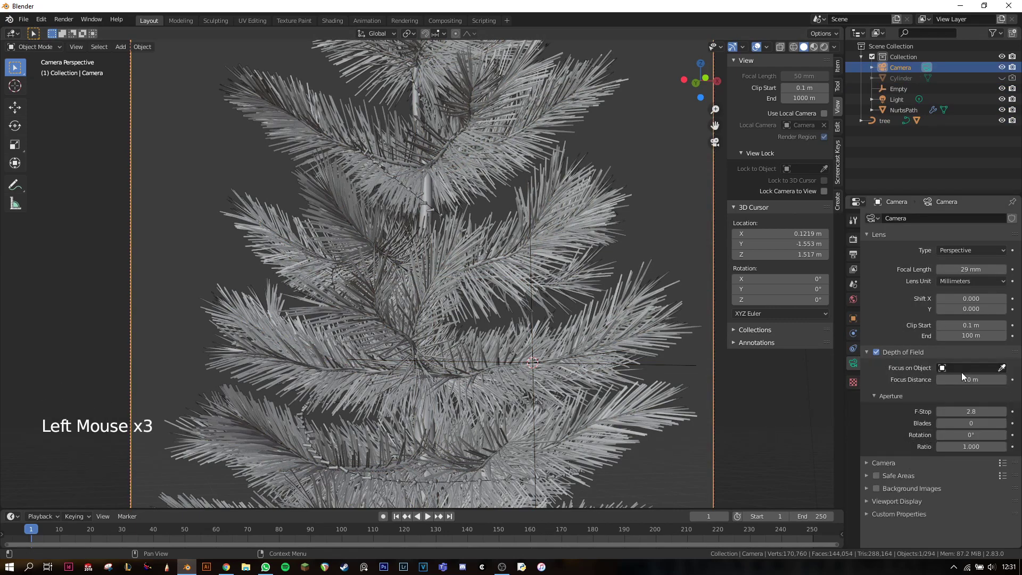
{"action": "left_click", "coordinate": [975, 367]}
{"action": "left_click", "coordinate": [919, 405]}
{"action": "key", "text": "z"}
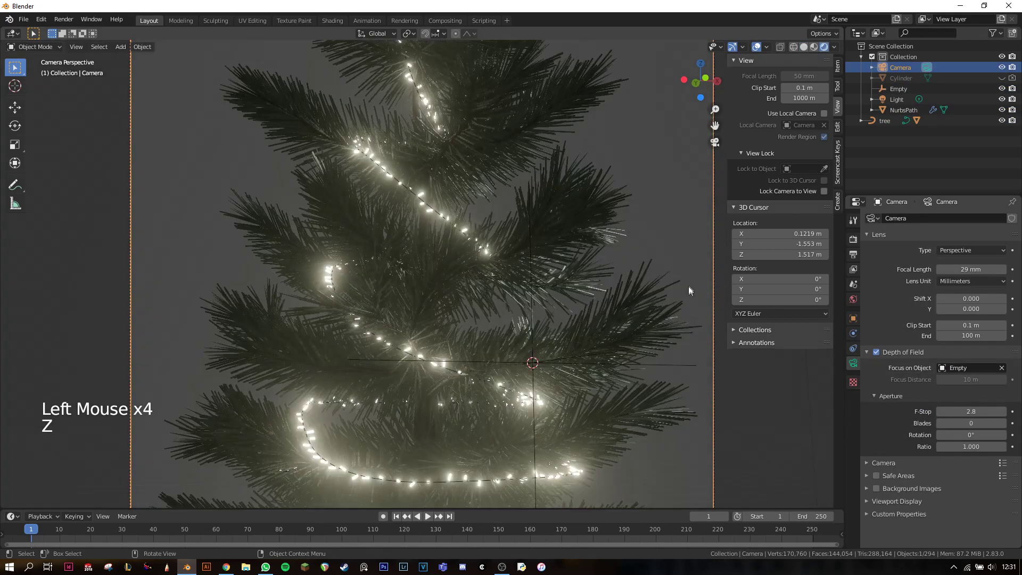
{"action": "left_click", "coordinate": [974, 410]}
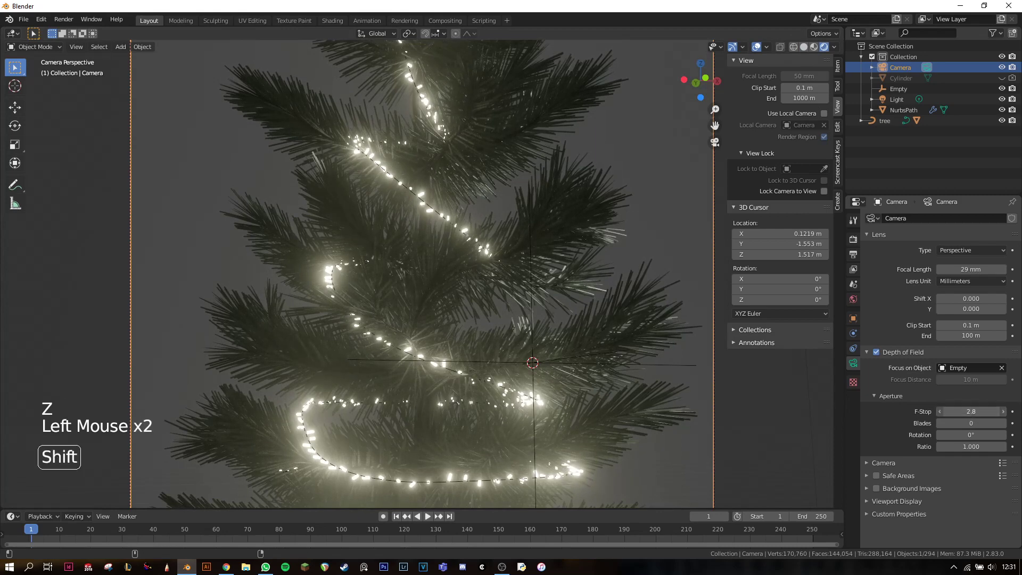
- Lower the camera f-stop to about 0.3 and move the focus Empty
{"action": "left_click_drag", "start_coordinate": [973, 409], "coordinate": [943, 410], "text": "shift"}
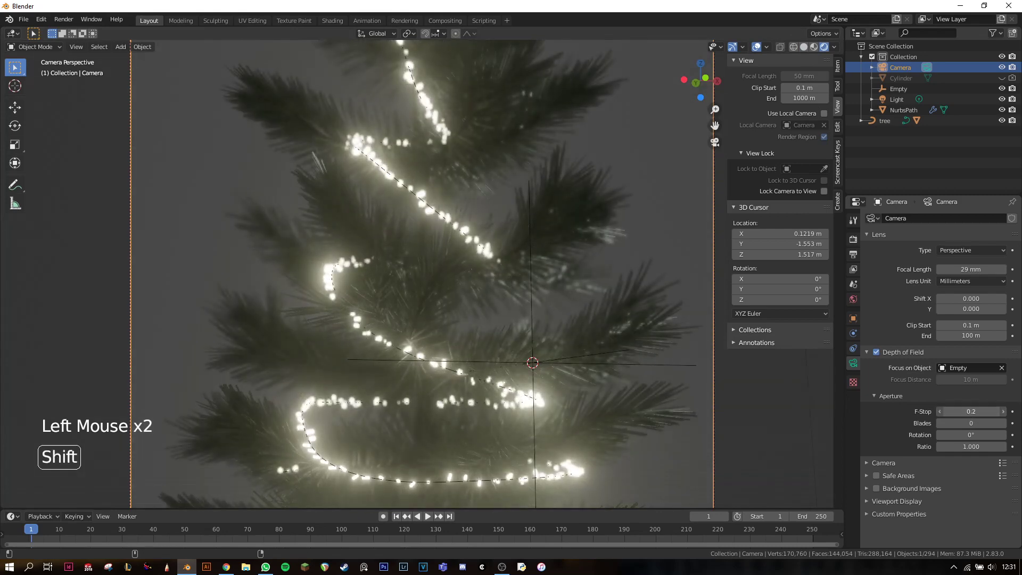
{"action": "scroll", "coordinate": [559, 320], "scroll_direction": "up", "scroll_amount": 4}
{"action": "middle_click_drag", "start_coordinate": [560, 319], "coordinate": [585, 331], "text": "shift"}
{"action": "scroll", "coordinate": [585, 331], "scroll_direction": "up", "scroll_amount": 2}
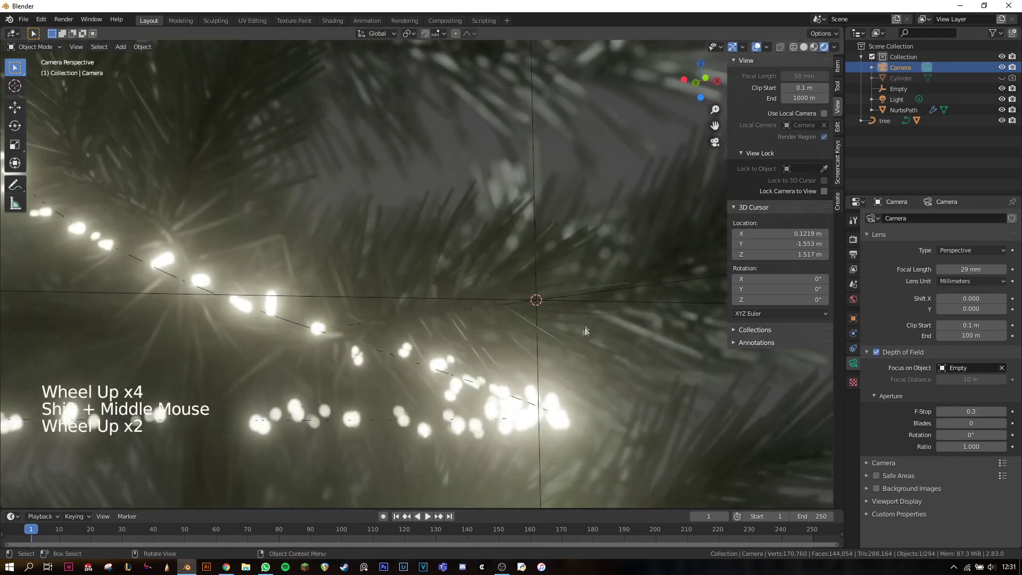
{"action": "left_click", "coordinate": [557, 301]}
{"action": "key", "text": "g"}
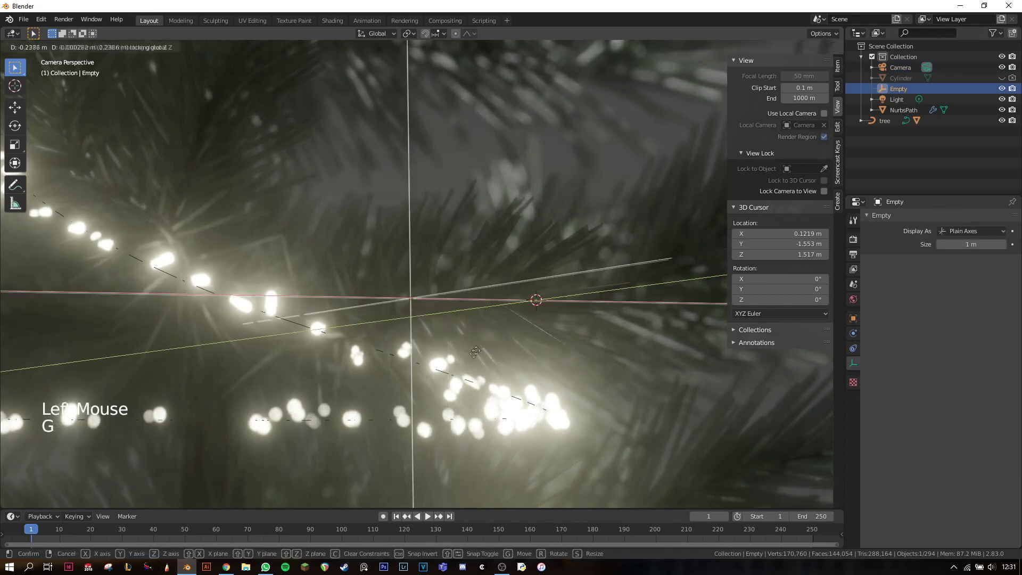
{"action": "key", "text": "z"}
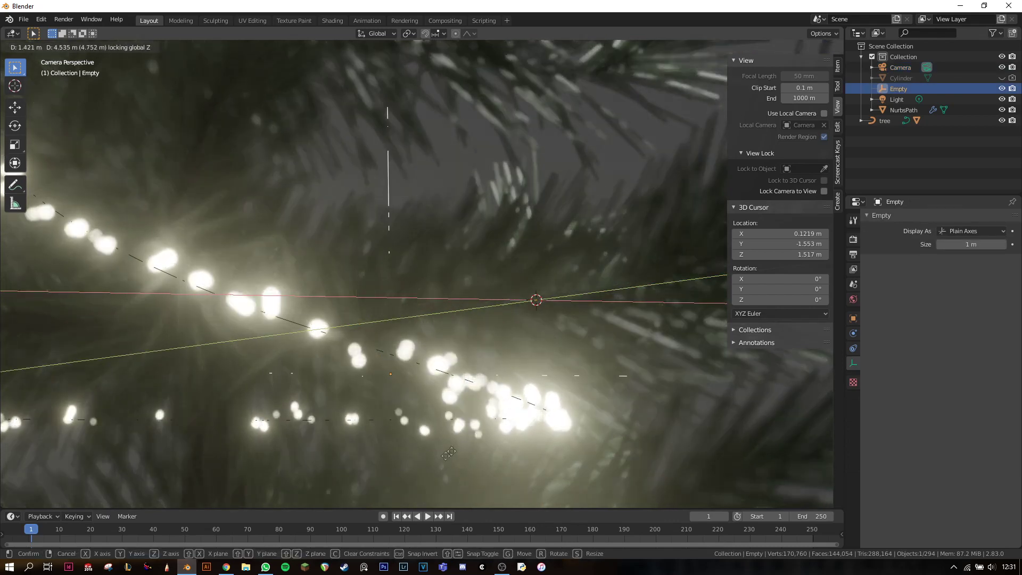
{"action": "left_click", "coordinate": [431, 297]}
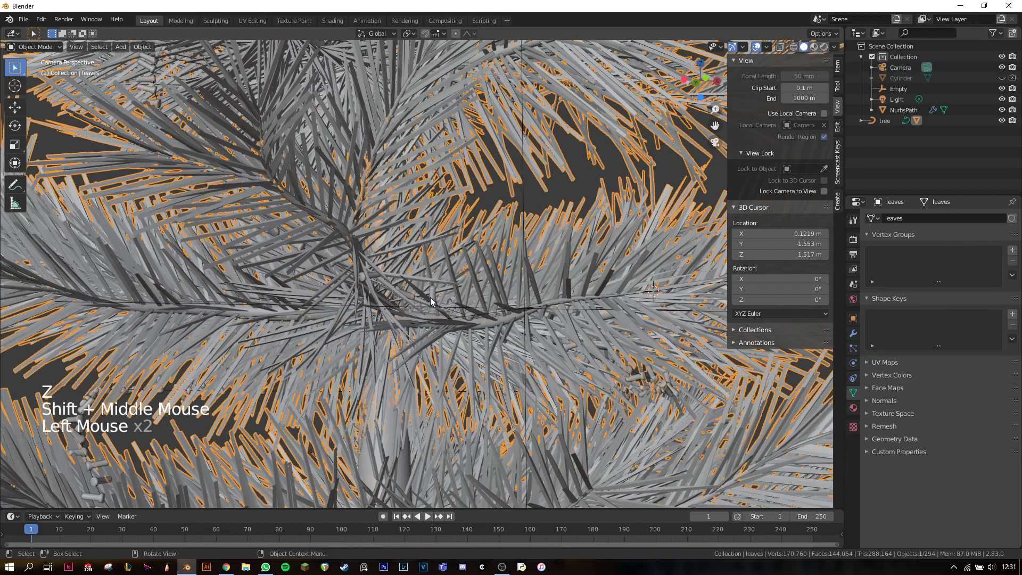
- Snap the focus Empty onto a NurbsPath point via the 3D cursor
{"action": "key", "text": "Tab"}
{"action": "left_click", "coordinate": [431, 298]}
{"action": "key", "text": "shift+s"}
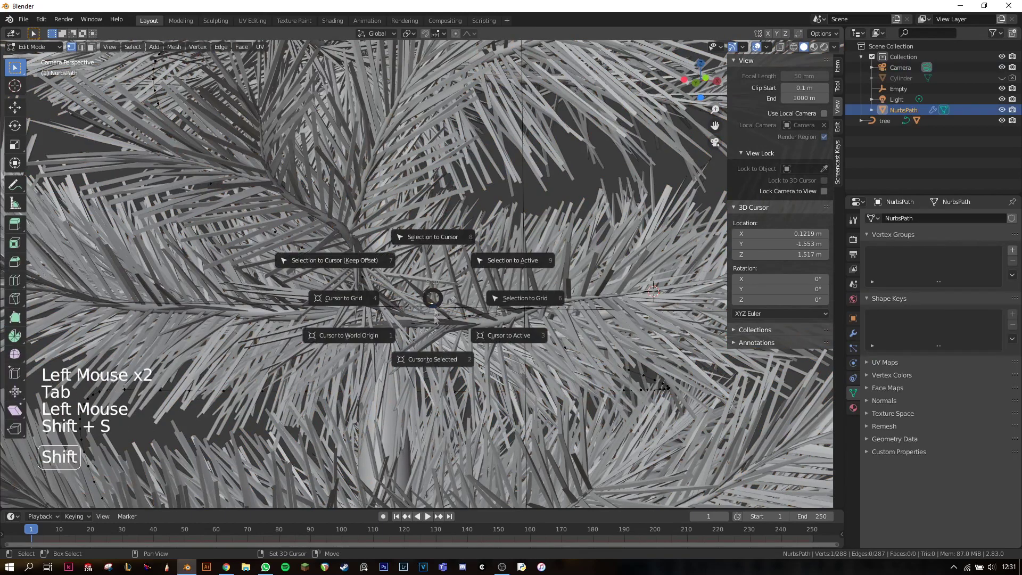
{"action": "key", "text": "Tab"}
{"action": "left_click", "coordinate": [523, 308]}
{"action": "key", "text": "shift+s"}
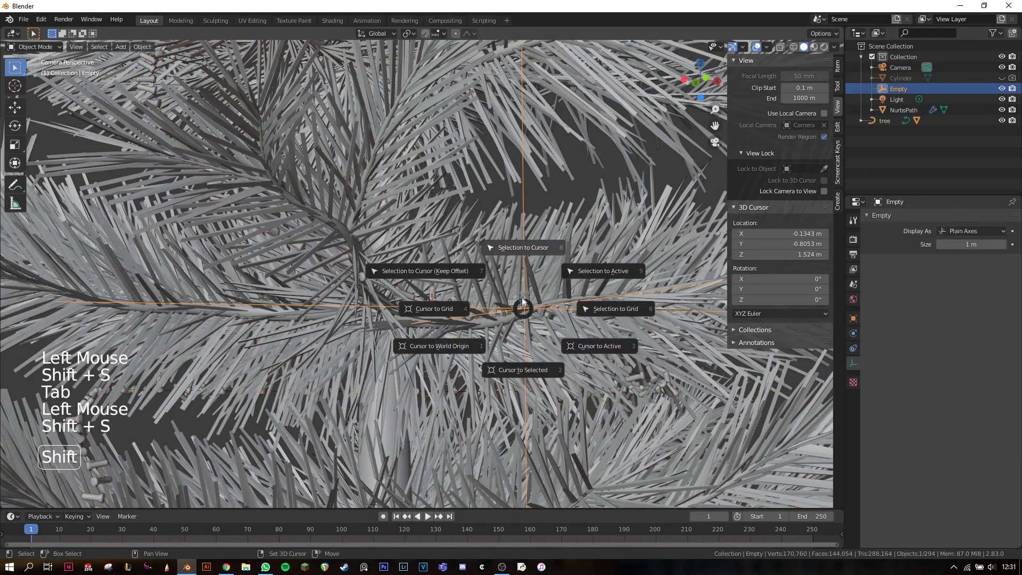
- Preview the scene in rendered shading and select the camera
{"action": "key", "text": "z"}
{"action": "key", "text": "alt+a"}
{"action": "scroll", "coordinate": [463, 318], "scroll_direction": "down", "scroll_amount": 6}
{"action": "scroll", "coordinate": [462, 317], "scroll_direction": "up", "scroll_amount": 6}
{"action": "scroll", "coordinate": [462, 316], "scroll_direction": "down", "scroll_amount": 8}
{"action": "left_click", "coordinate": [900, 68]}
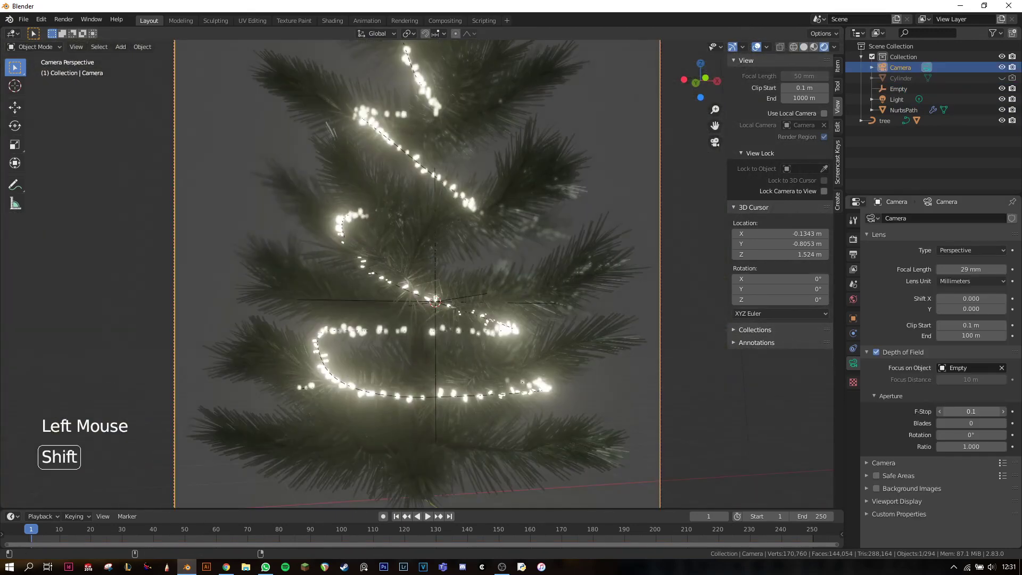
{"action": "left_click", "coordinate": [853, 299]}
- Set world strength to 0, move the point light, and tint it pale blue
{"action": "left_click_drag", "start_coordinate": [963, 301], "coordinate": [895, 301]}
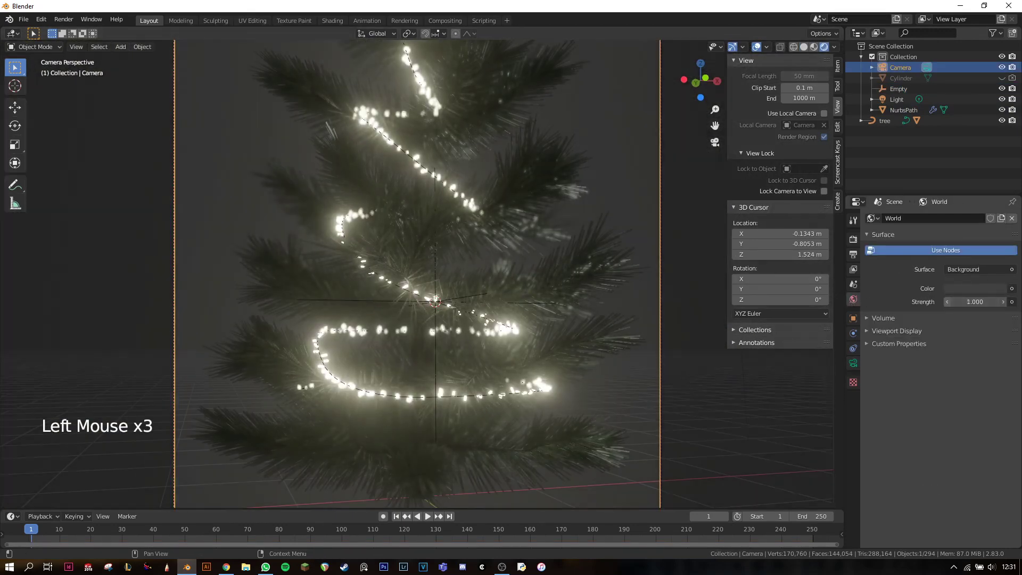
{"action": "scroll", "coordinate": [518, 288], "scroll_direction": "down", "scroll_amount": 6}
{"action": "key", "text": "alt+a"}
{"action": "scroll", "coordinate": [485, 308], "scroll_direction": "up", "scroll_amount": 3}
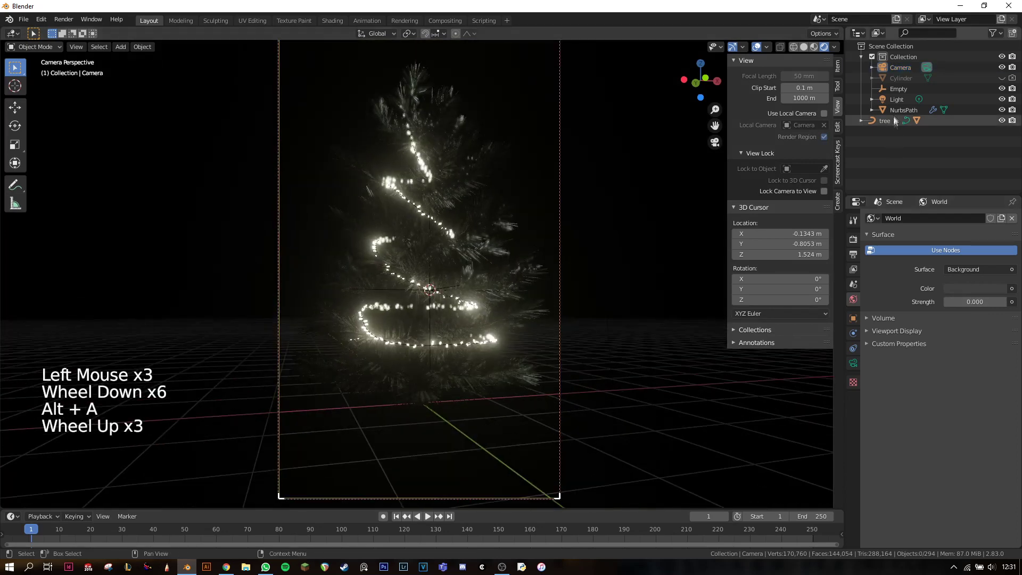
{"action": "left_click", "coordinate": [900, 100]}
{"action": "scroll", "coordinate": [624, 216], "scroll_direction": "down", "scroll_amount": 2}
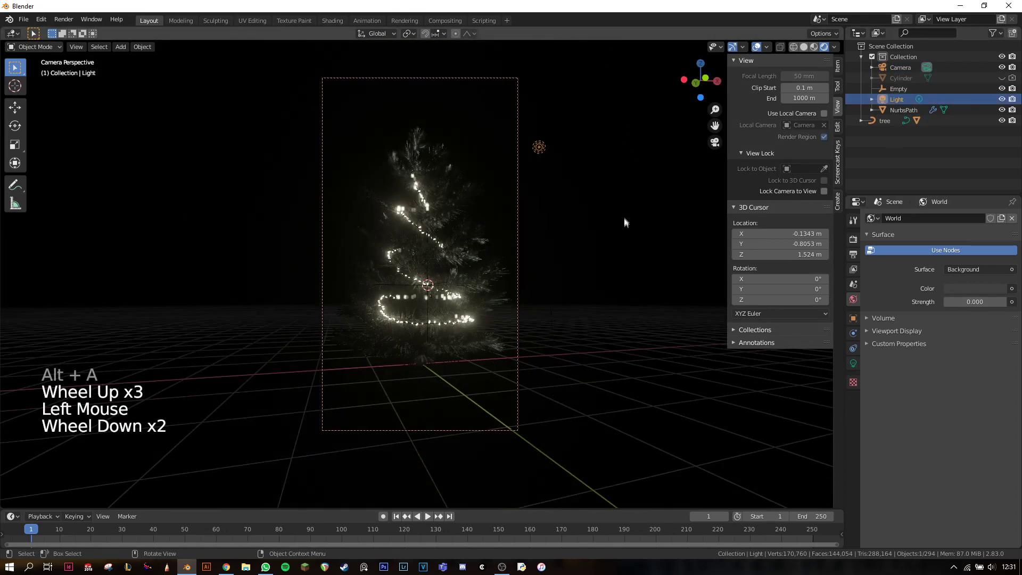
{"action": "key", "text": "g"}
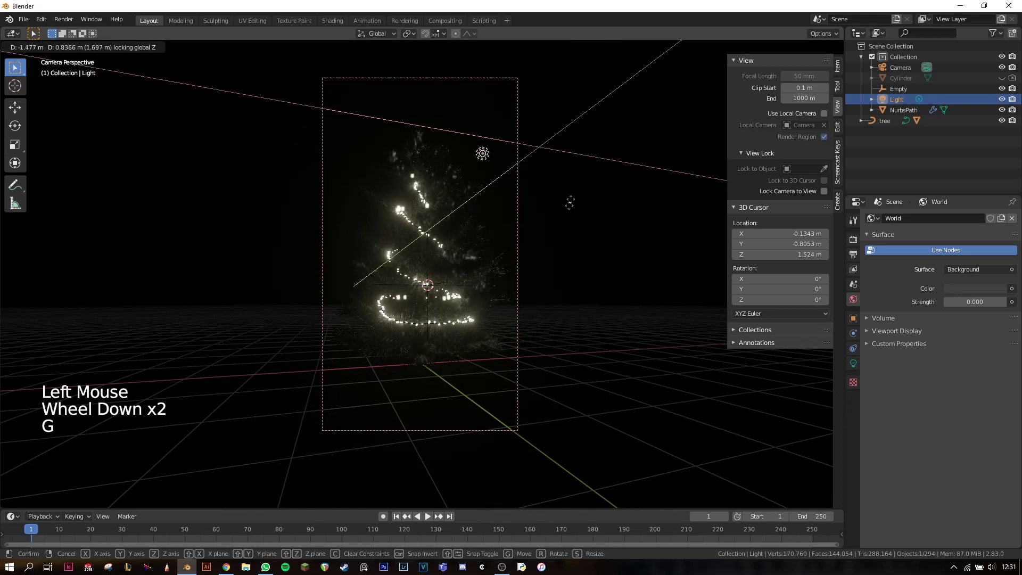
{"action": "left_click", "coordinate": [615, 100]}
{"action": "left_click", "coordinate": [853, 363]}
{"action": "left_click", "coordinate": [972, 276]}
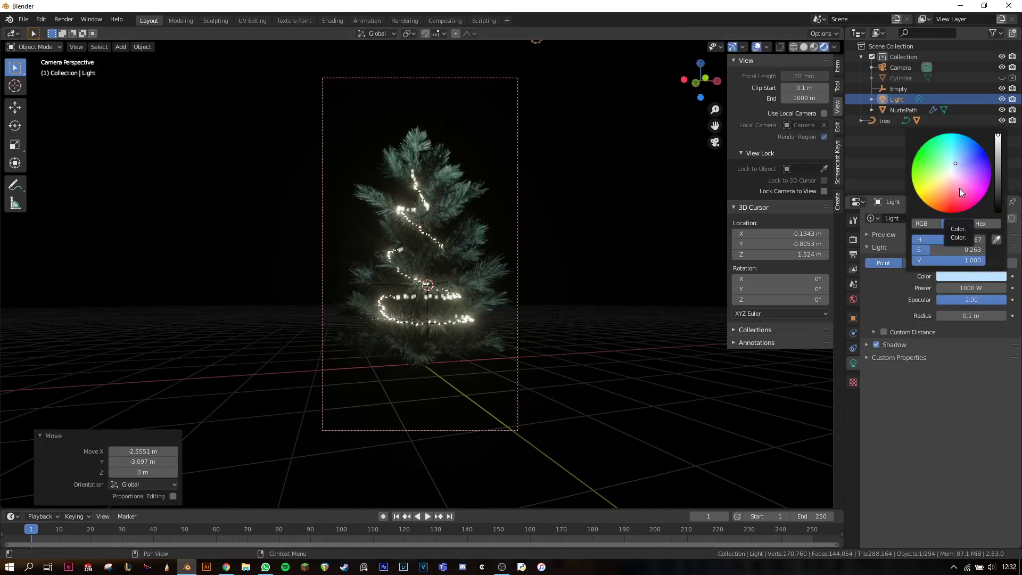
- Orbit the camera closer and lower on the tree with Lock Camera to View, then unlock it
{"action": "key", "text": "alt+a"}
{"action": "middle_click_drag", "start_coordinate": [805, 194], "coordinate": [806, 194], "text": "shift"}
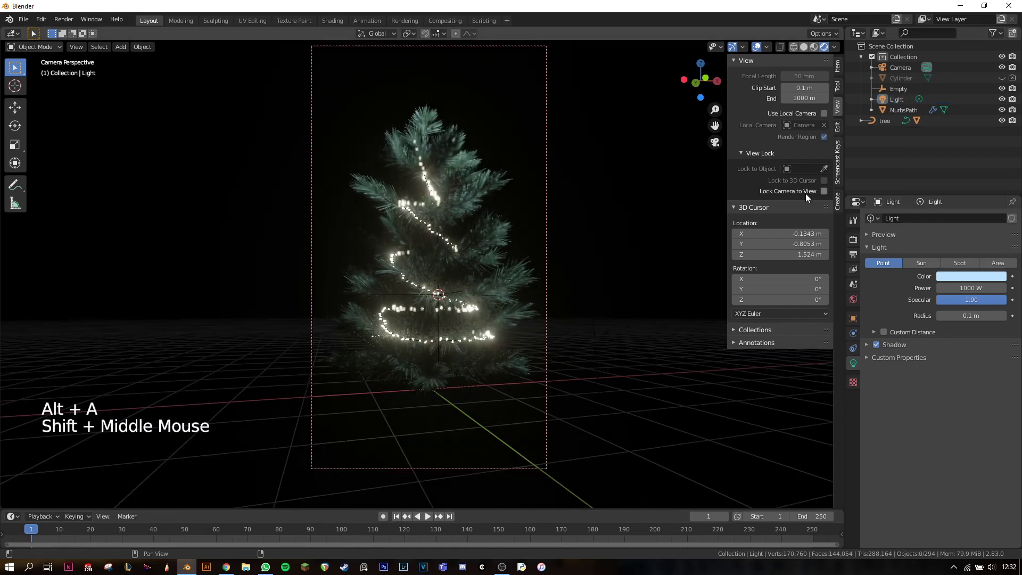
{"action": "left_click", "coordinate": [806, 194]}
{"action": "scroll", "coordinate": [562, 262], "scroll_direction": "up", "scroll_amount": 2}
{"action": "mouse_move", "coordinate": [563, 262]}
{"action": "middle_mouse_down"}
{"action": "mouse_move", "coordinate": [579, 245]}
{"action": "mouse_move", "coordinate": [563, 255]}
{"action": "middle_mouse_up"}
{"action": "left_click", "coordinate": [787, 194]}
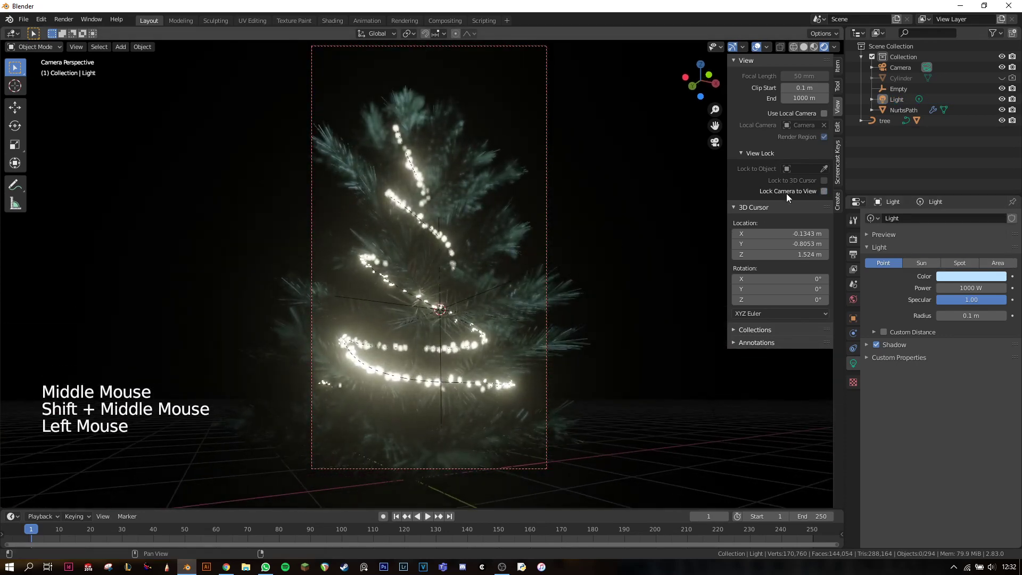
{"action": "scroll", "coordinate": [582, 236], "scroll_direction": "down", "scroll_amount": 2}
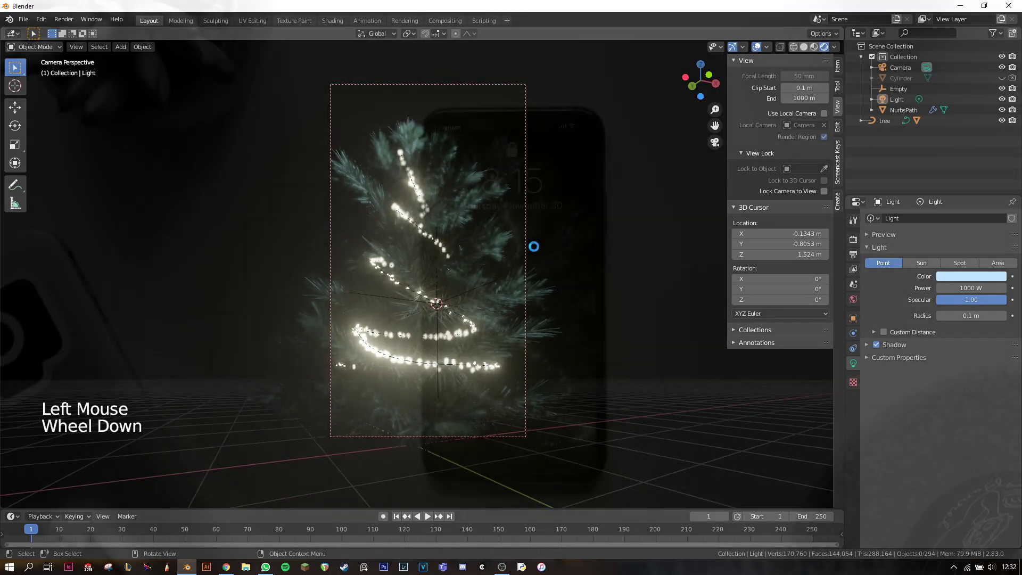